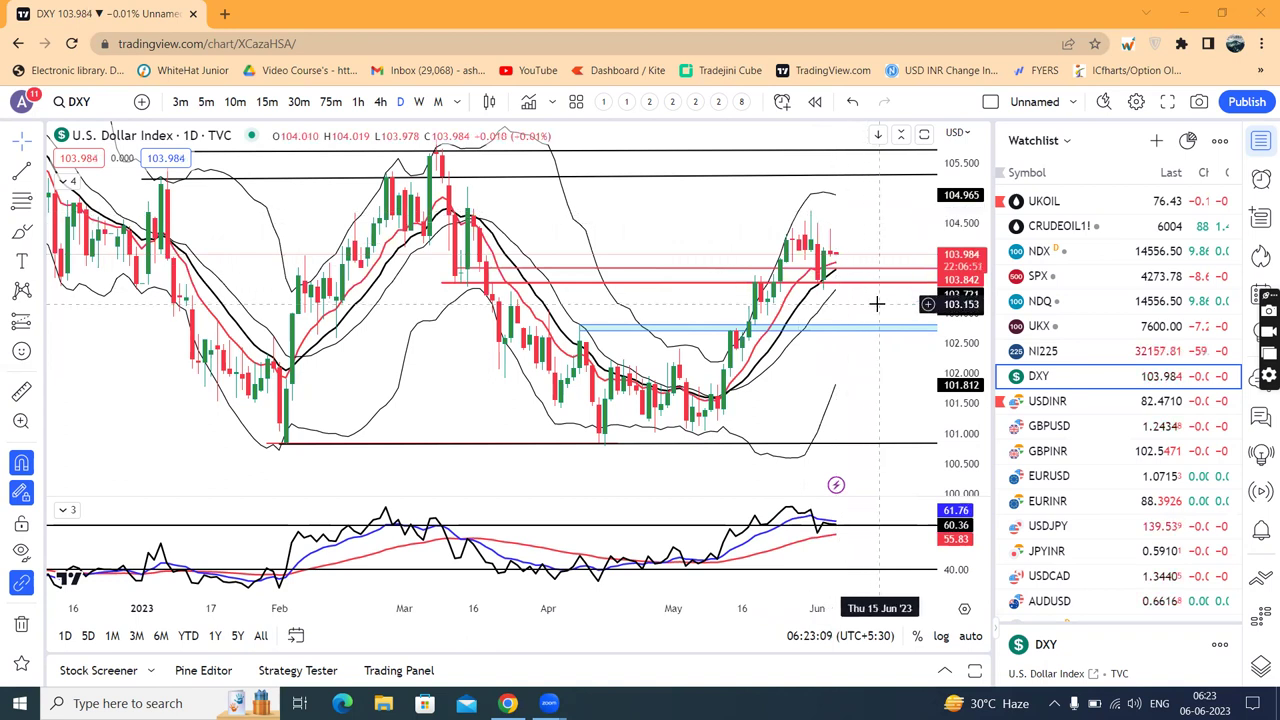
Step: Zoom and pan the DXY chart to reveal space into July
scroll(876, 303, "up", 1)
scroll(876, 303, "up", 1)
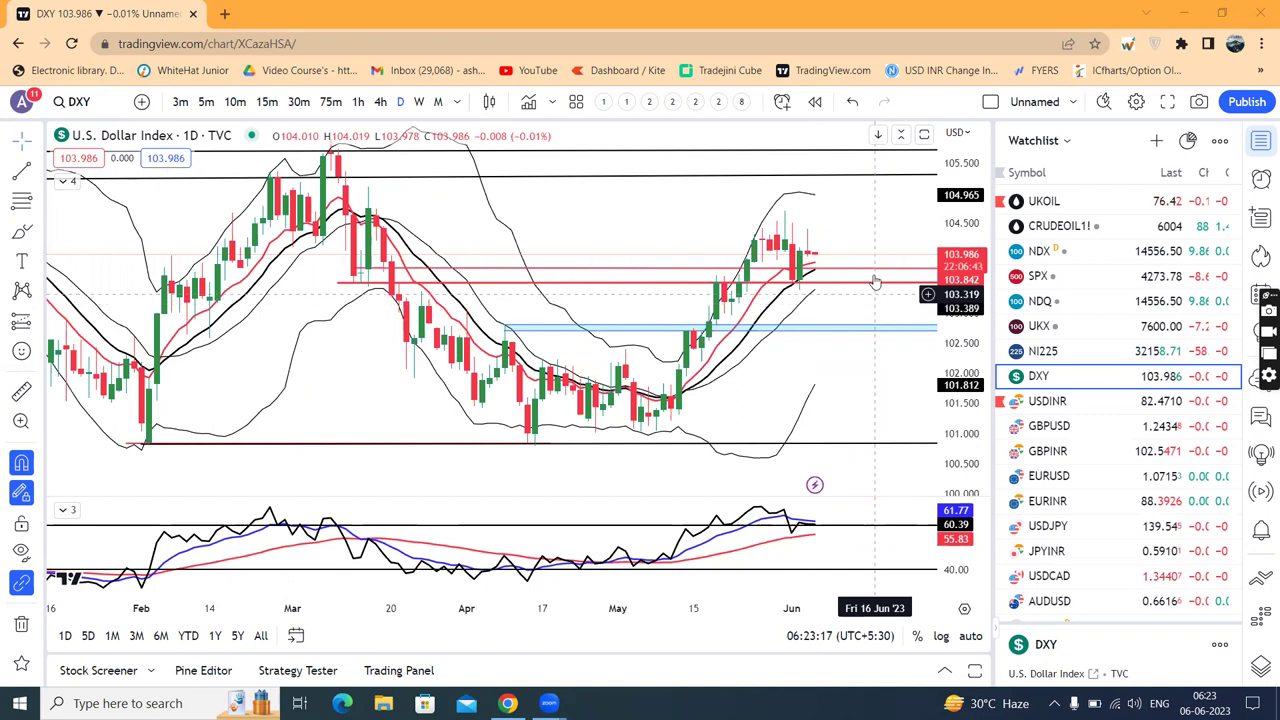
scroll(875, 268, "down", 1)
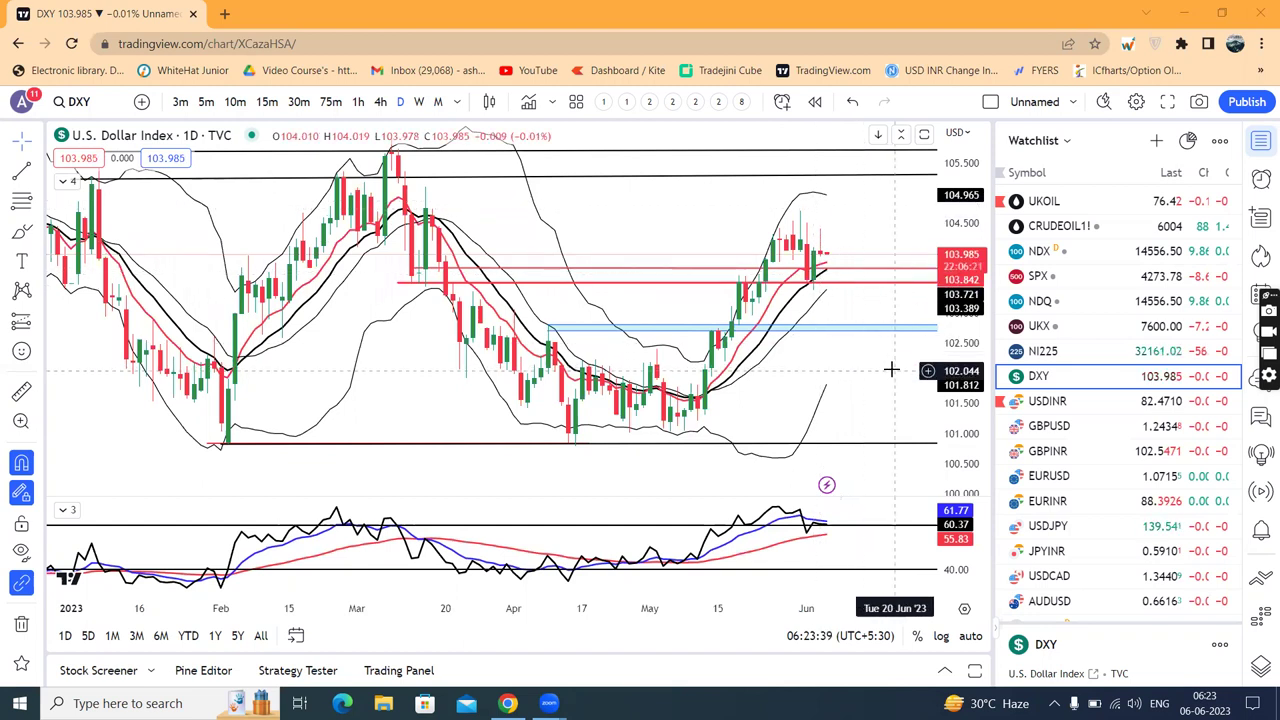
scroll(891, 366, "up", 1)
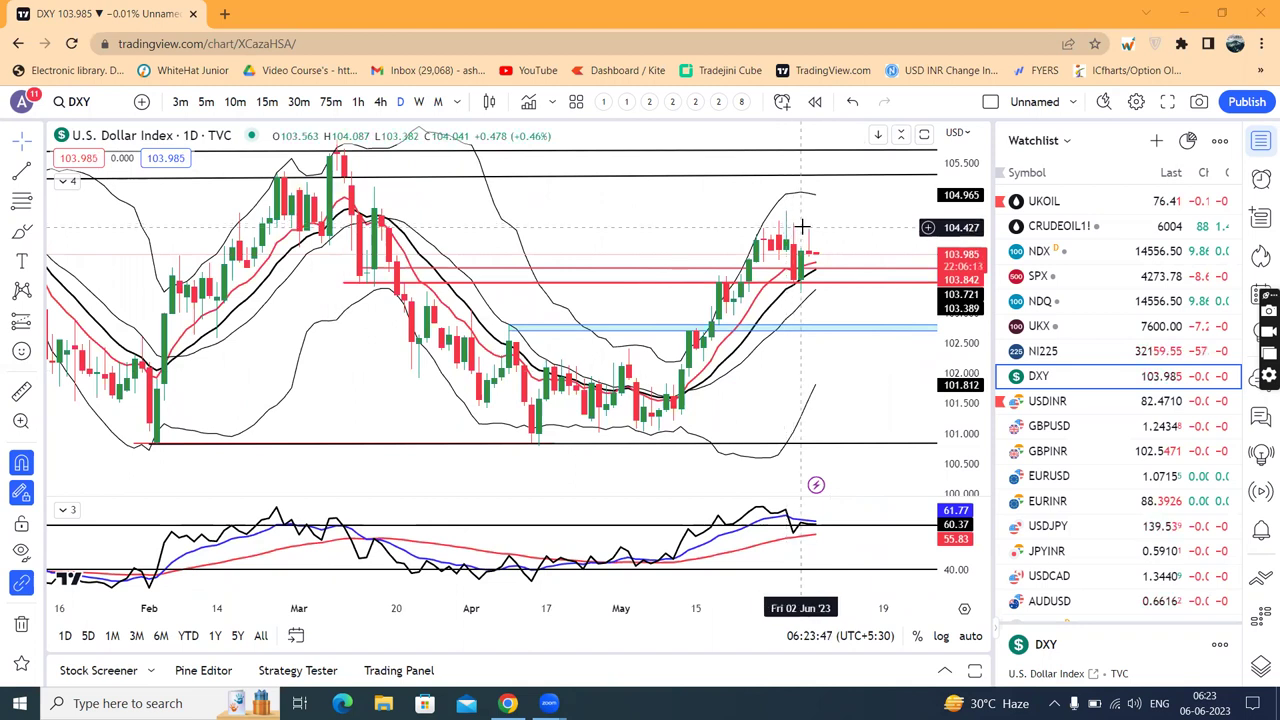
scroll(858, 216, "down", 1)
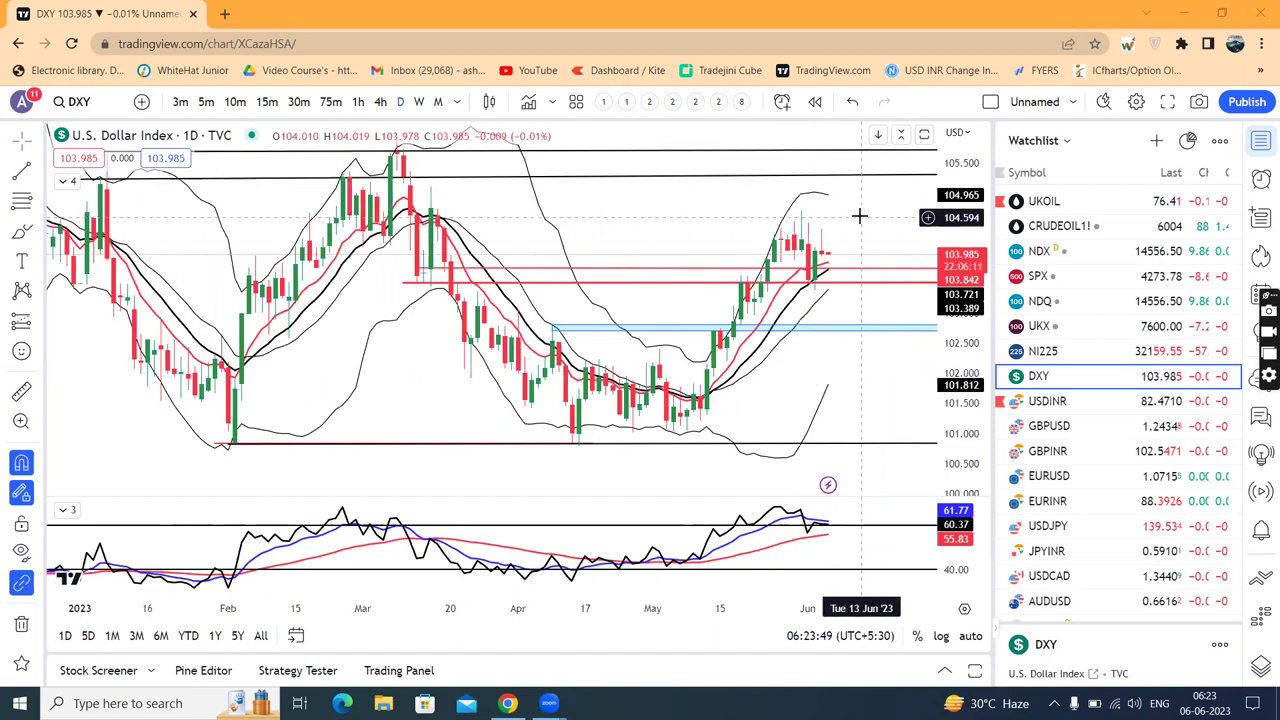
left_click_drag(868, 218, 825, 212)
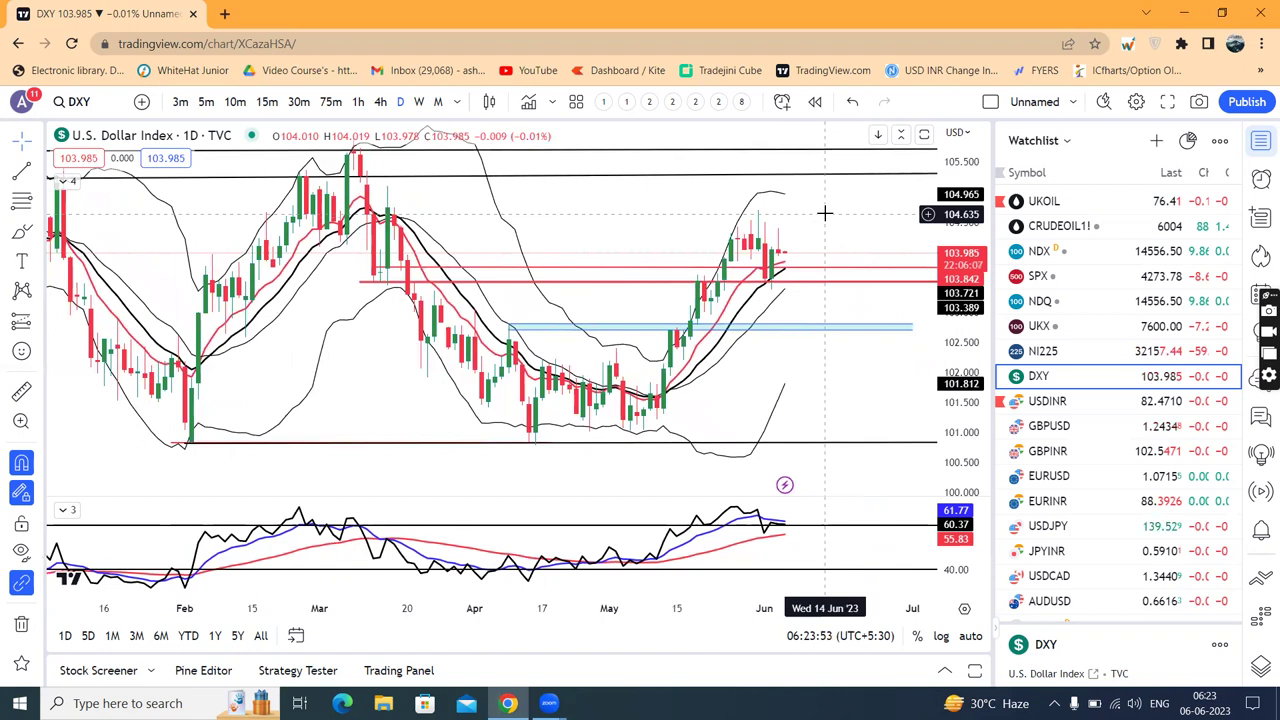
Step: Switch to USDINR and extend its pair of black horizontal levels to 20 Jun
left_click(1034, 402)
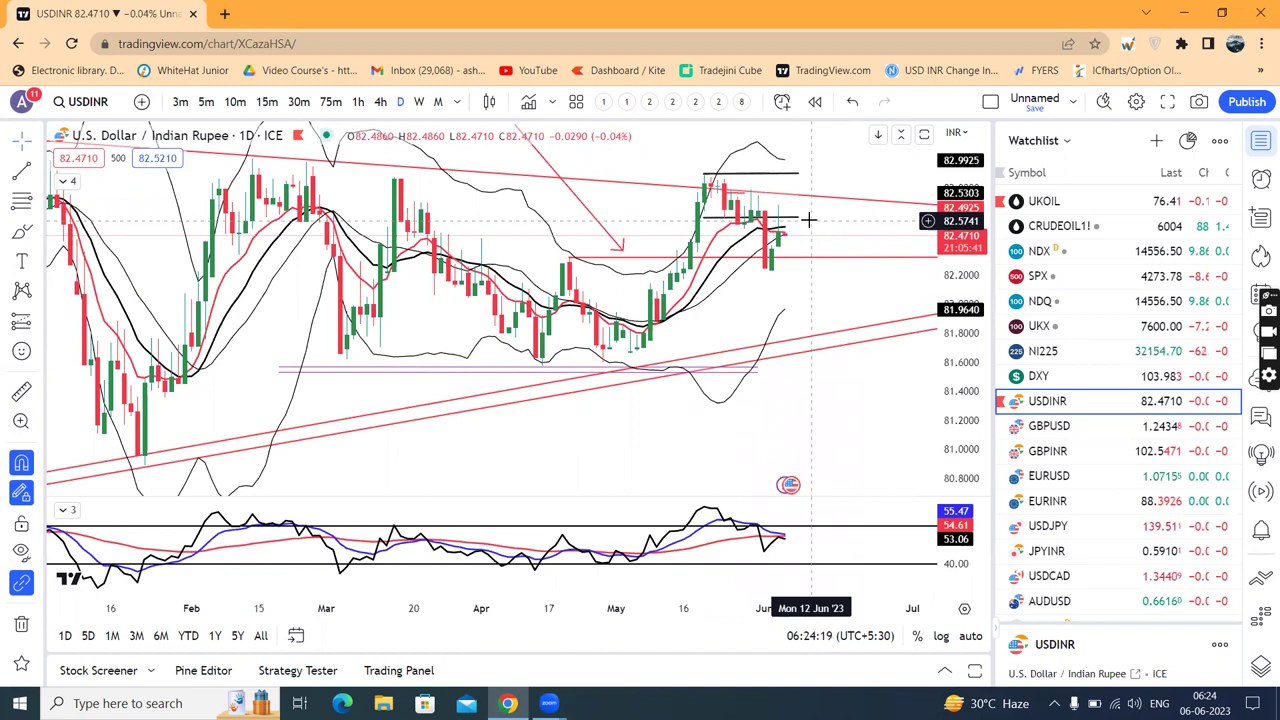
left_click_drag(797, 218, 855, 222)
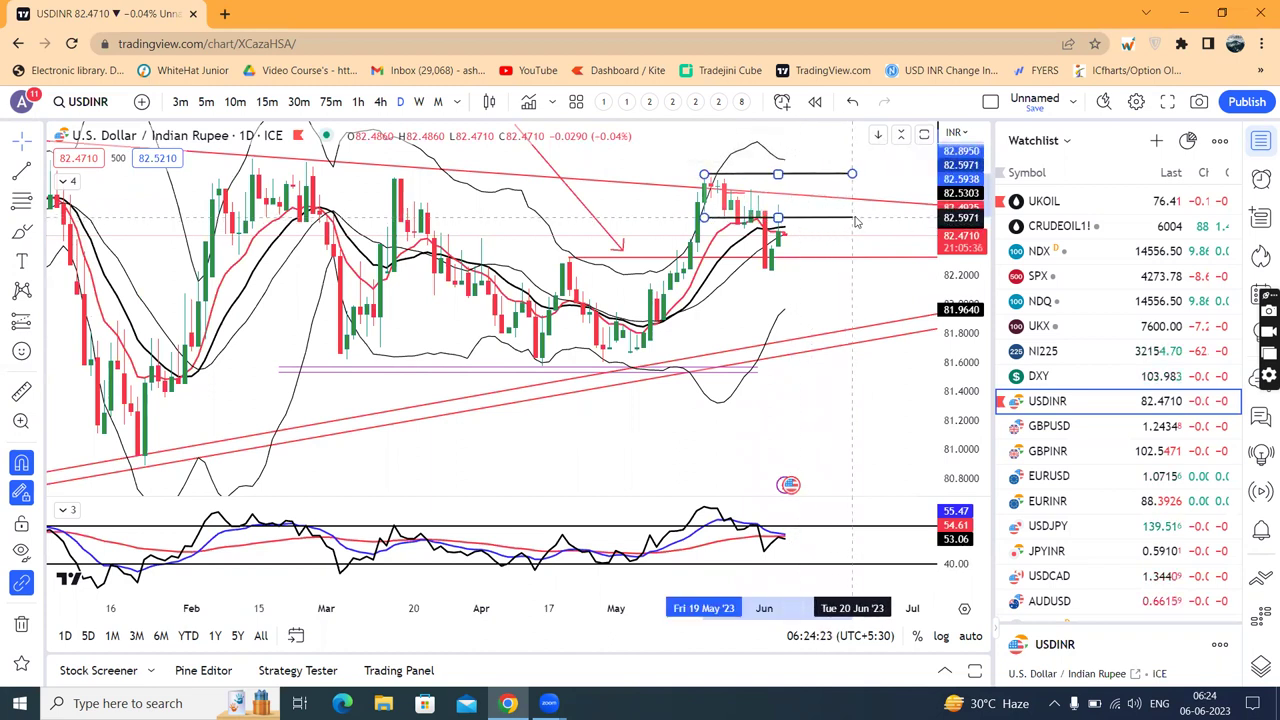
left_click(855, 222)
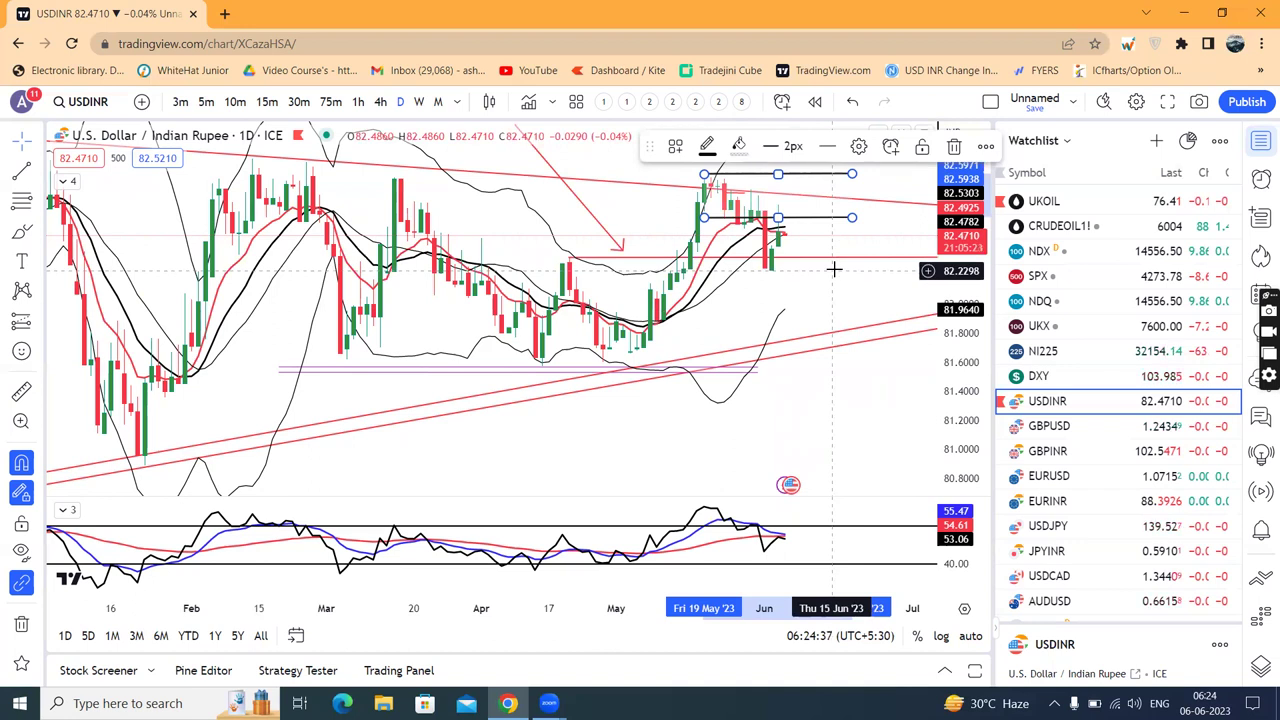
left_click(840, 371)
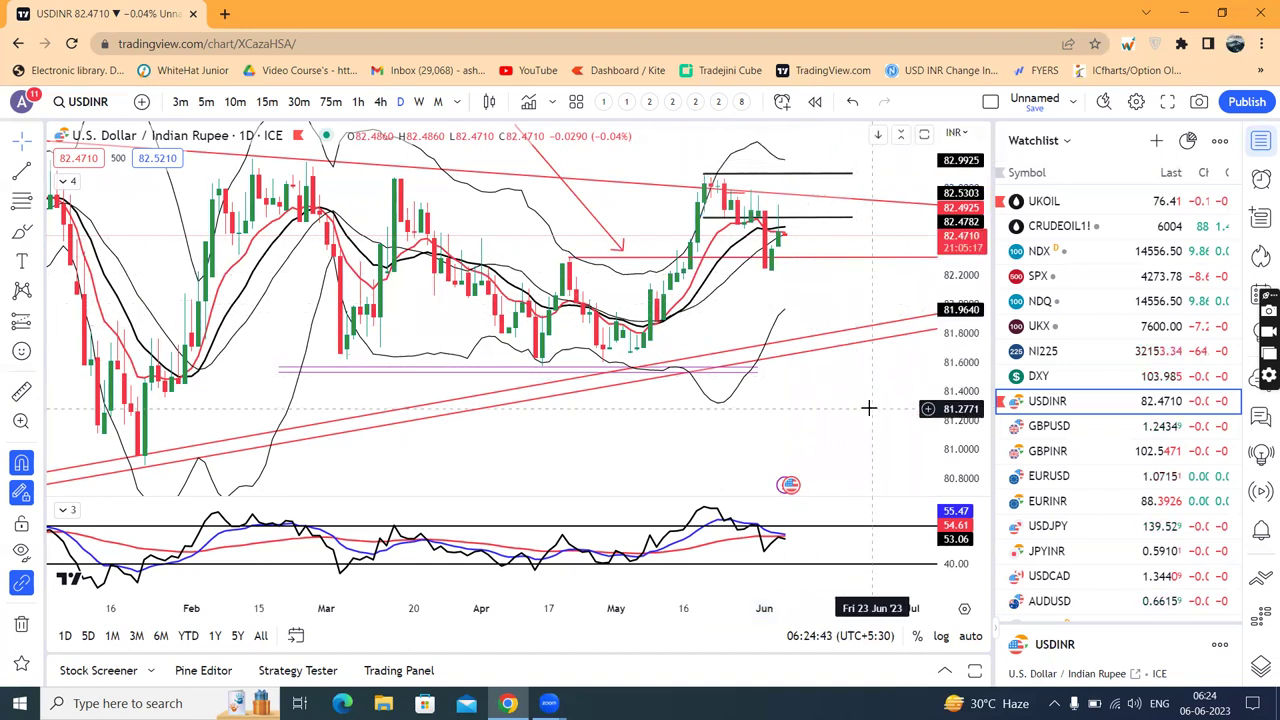
Step: Delete the short red line near USDINR's recent highs
scroll(868, 408, "down", 1)
left_click_drag(869, 408, 824, 419)
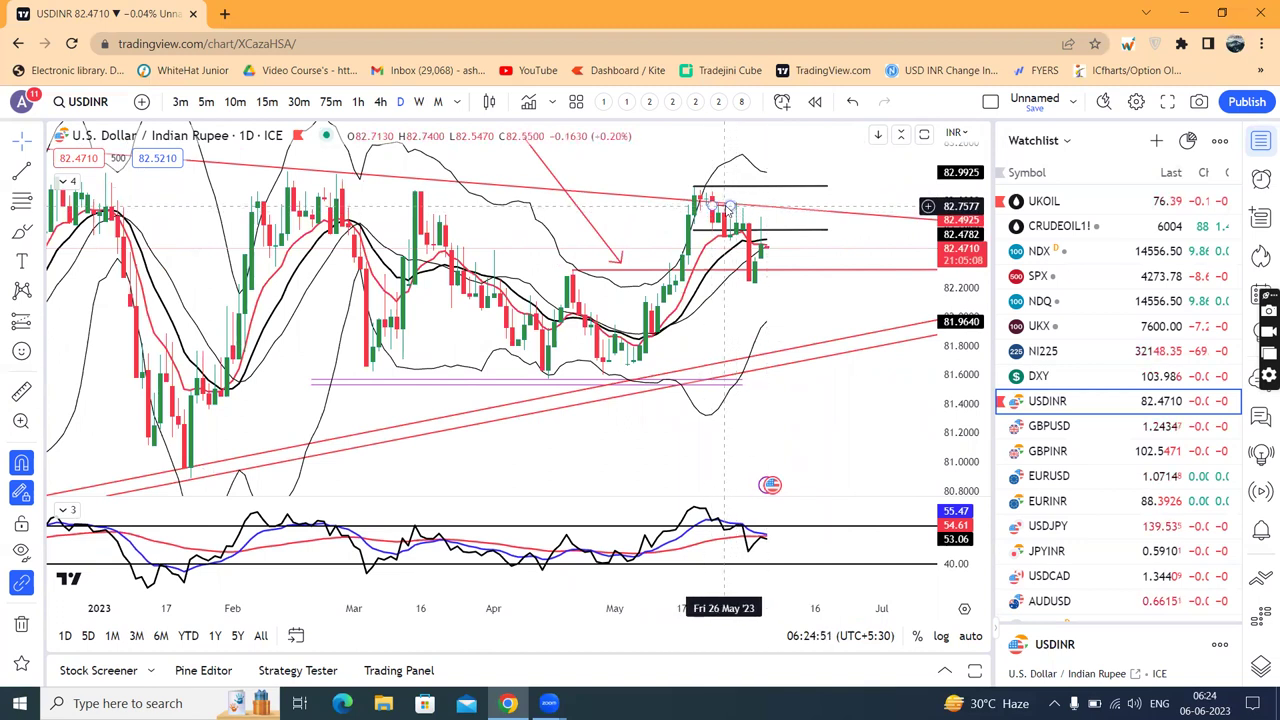
left_click(731, 207)
left_click(922, 147)
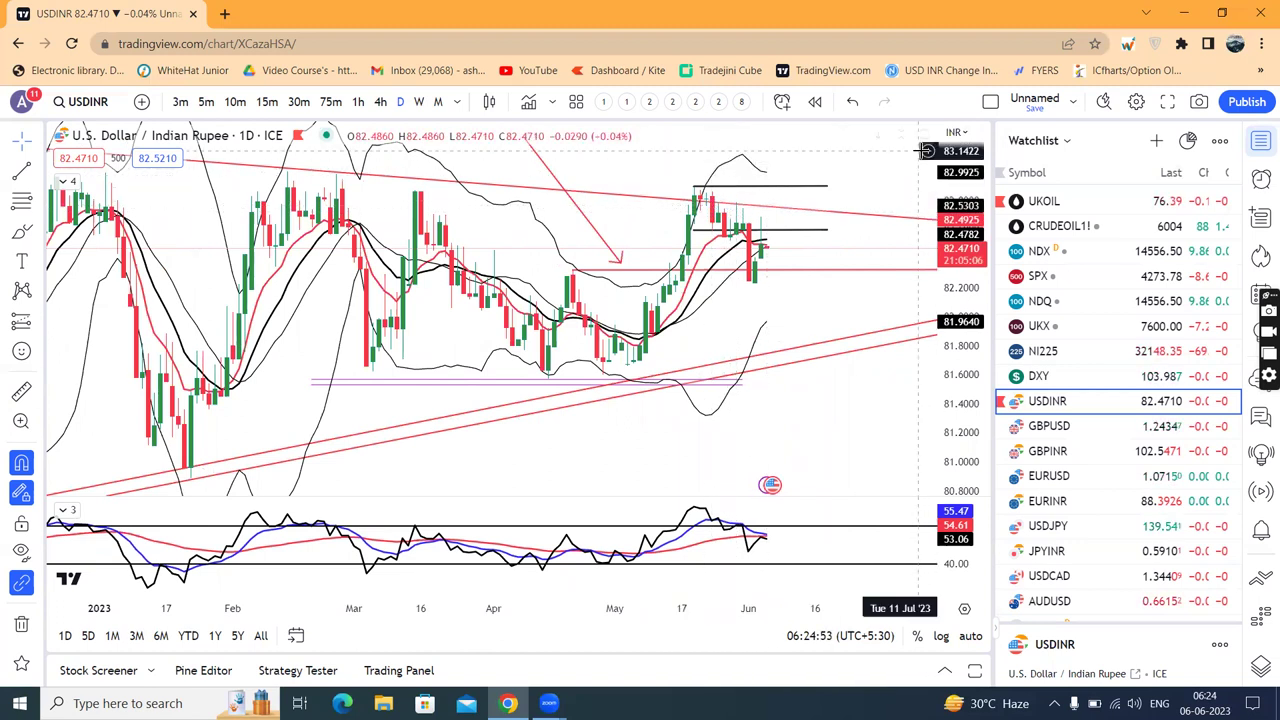
Step: Switch to GBPUSD and zoom in and out around its rising red trend line
left_click(1045, 426)
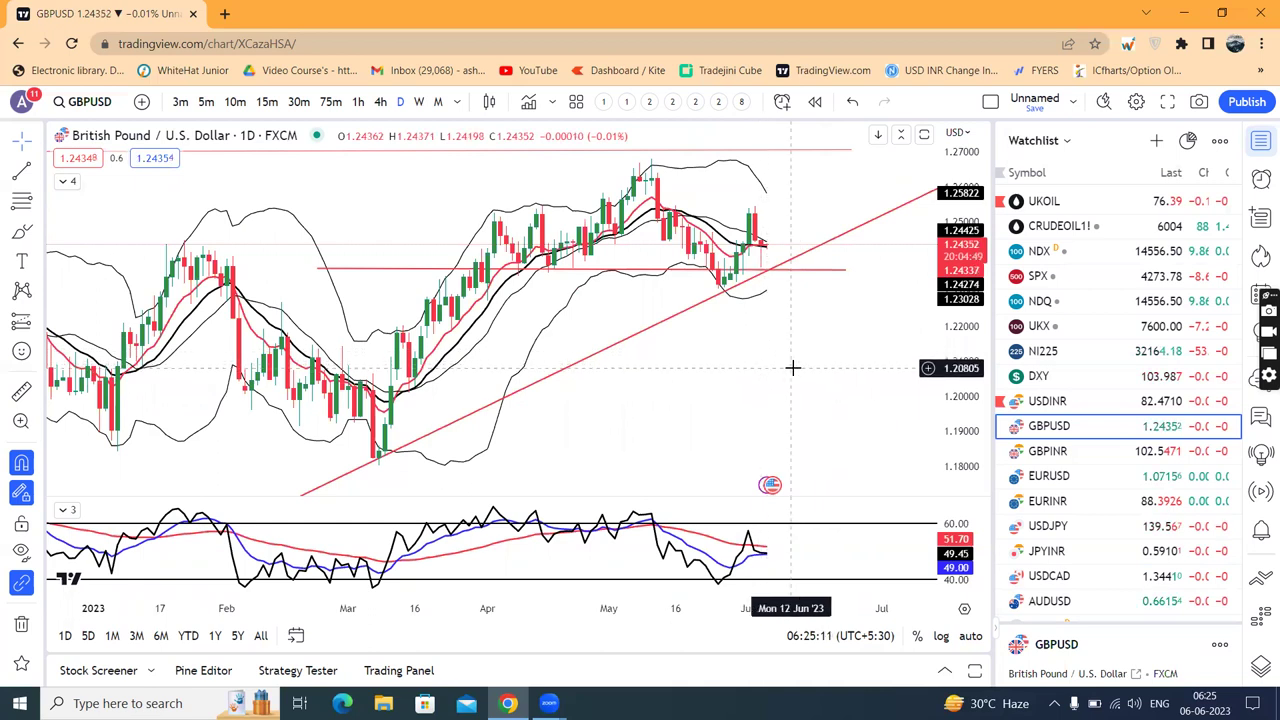
scroll(792, 368, "up", 2)
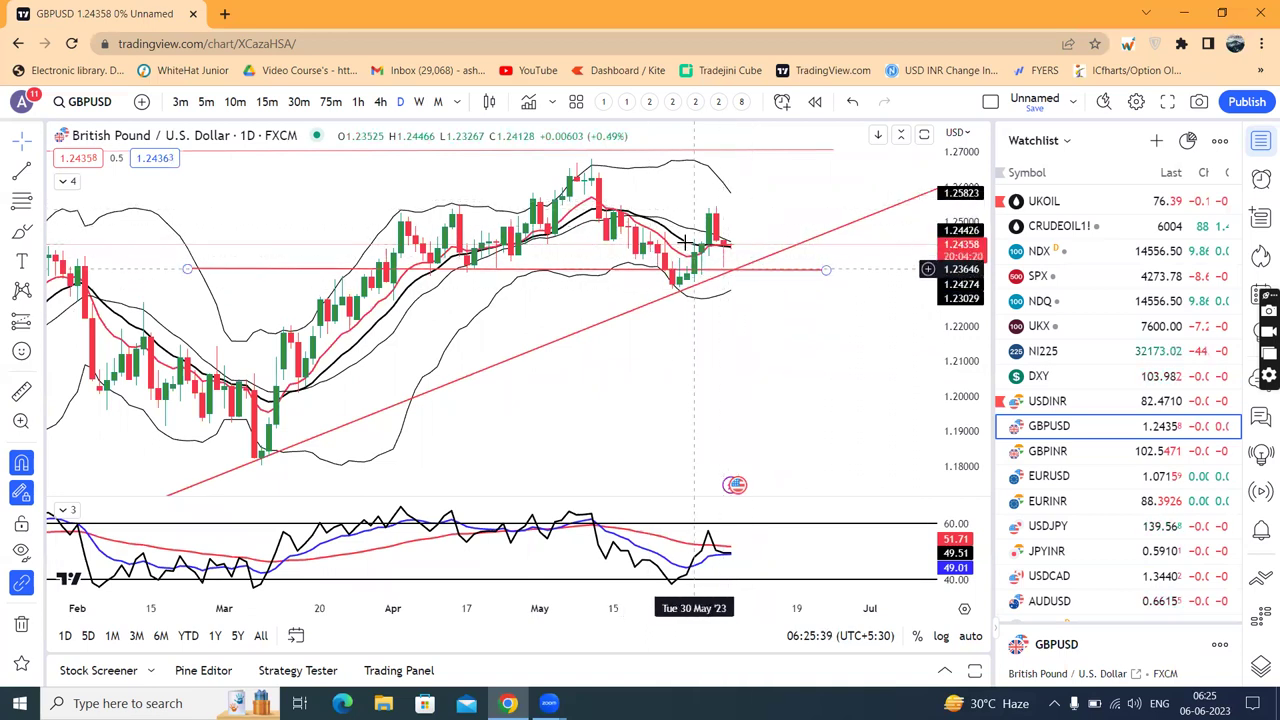
scroll(795, 327, "down", 1)
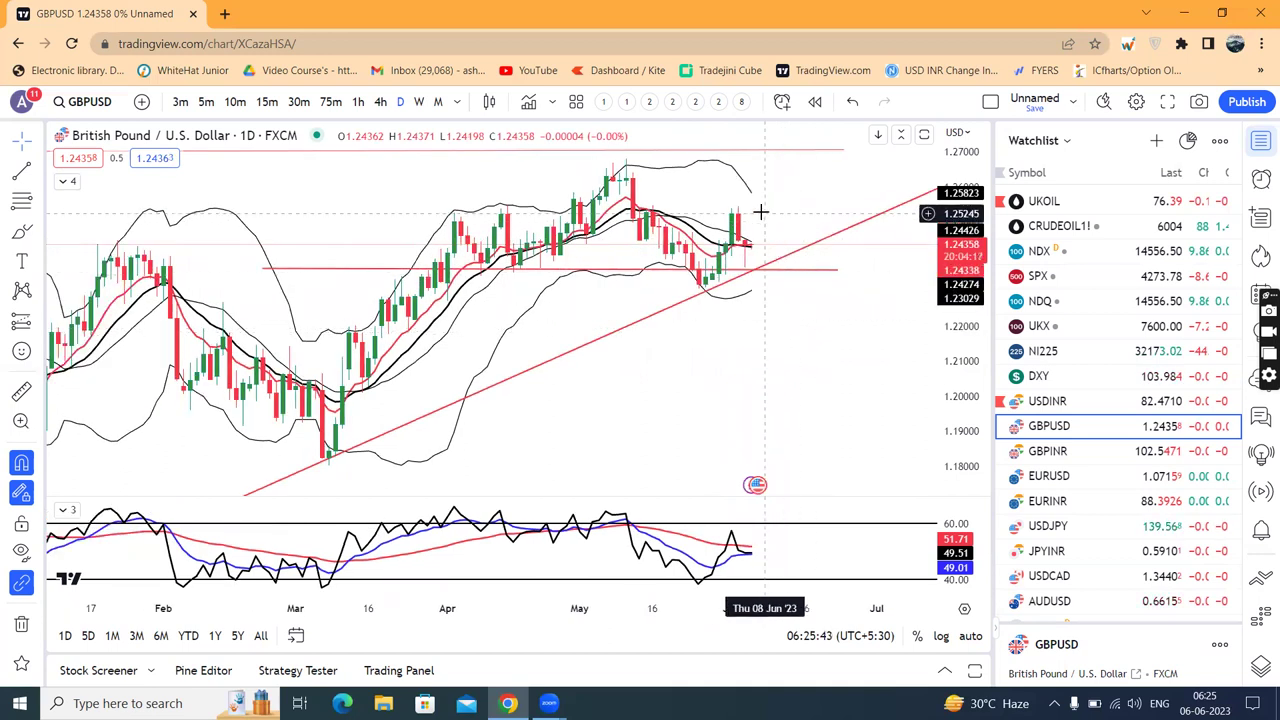
Step: Switch to GBPINR, shown above its red level at 101.8631
left_click(1087, 453)
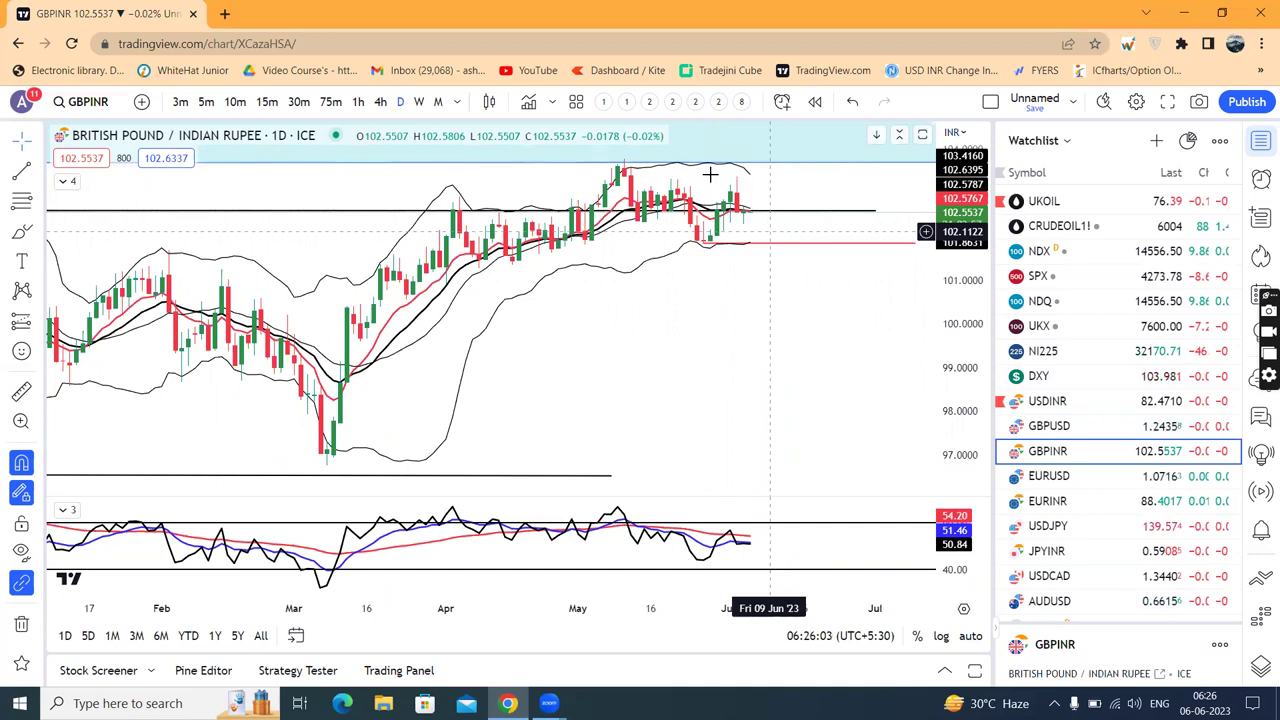
Step: Inspect EURUSD's red 1.07582 level and rising trend line, then switch to EURINR
left_click(1065, 479)
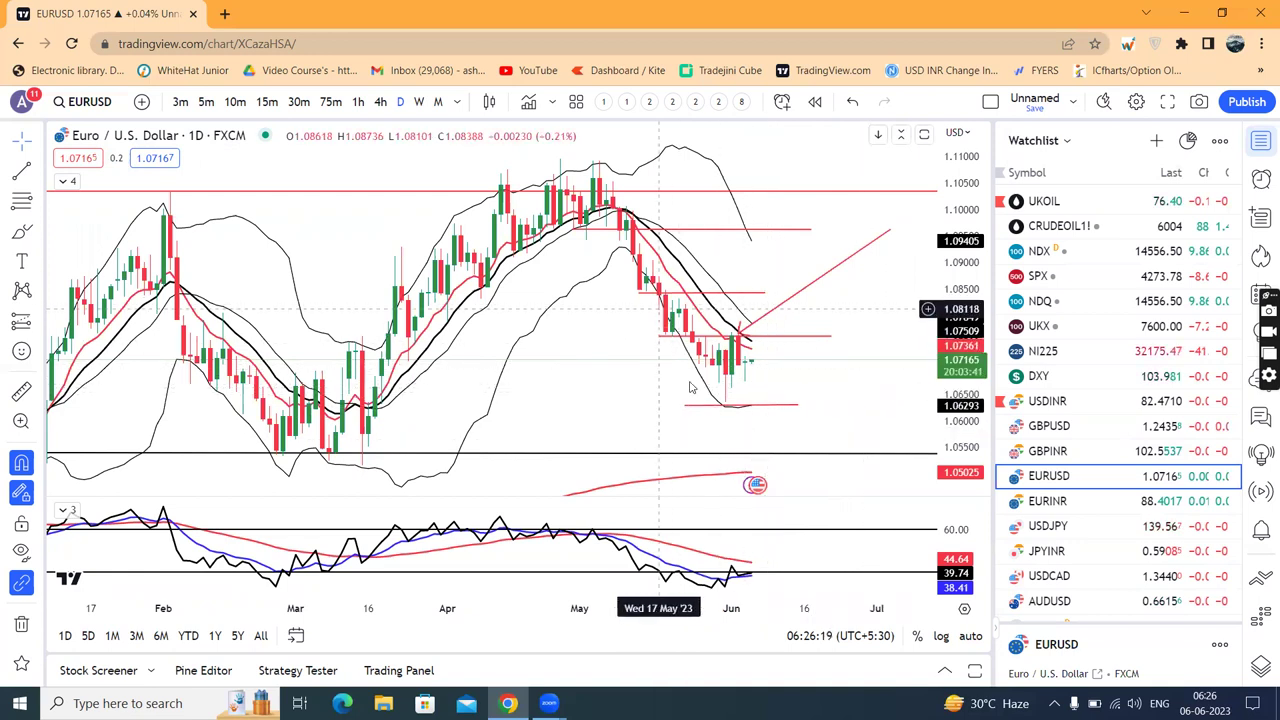
left_click(664, 337)
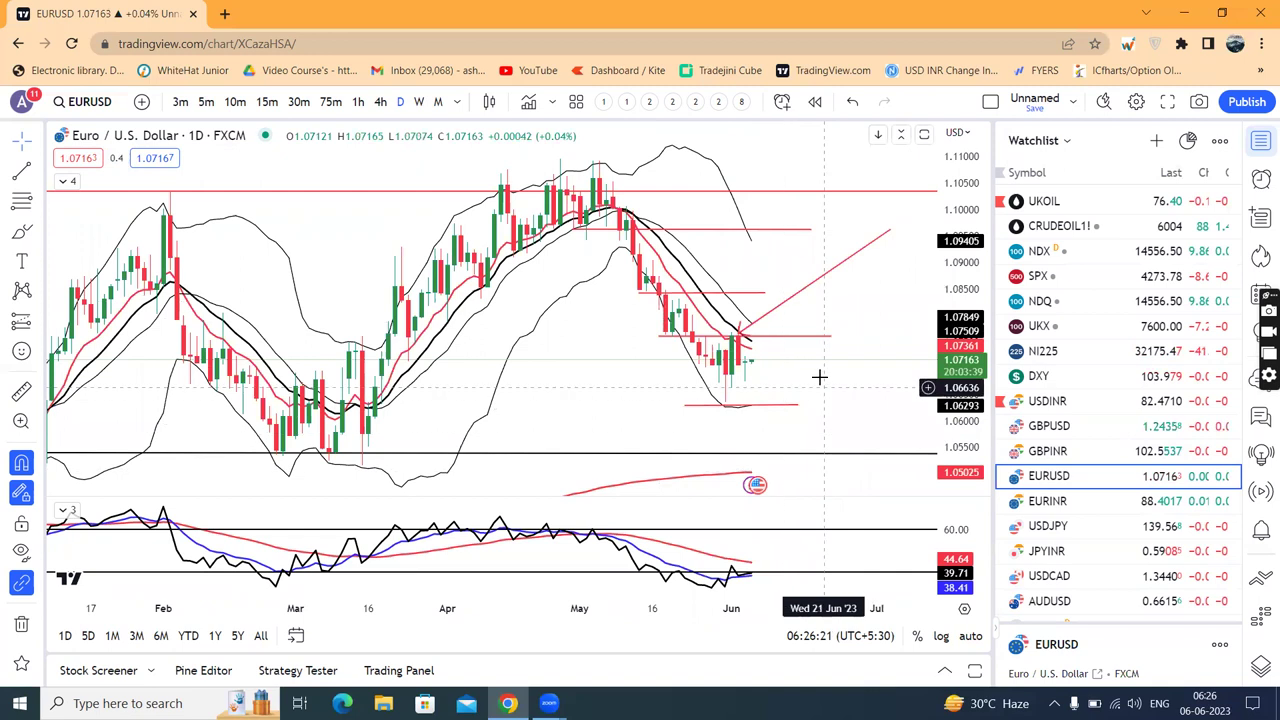
left_click(679, 405)
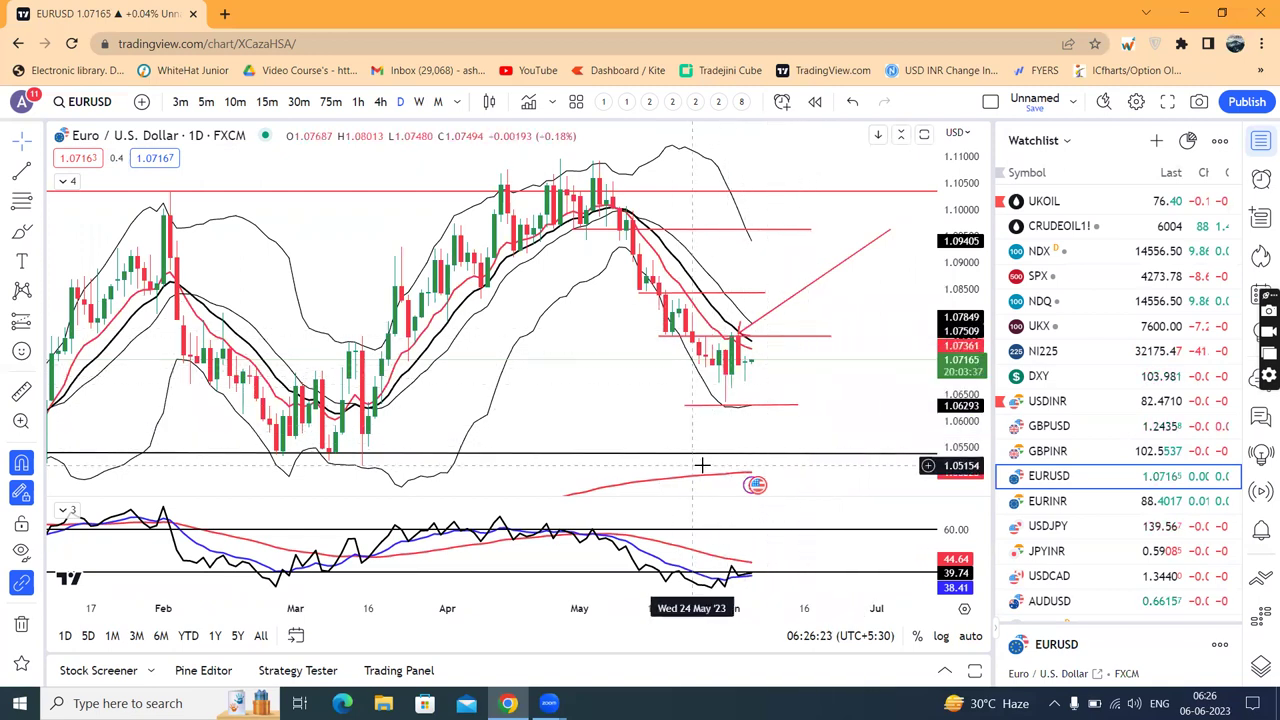
left_click(828, 267)
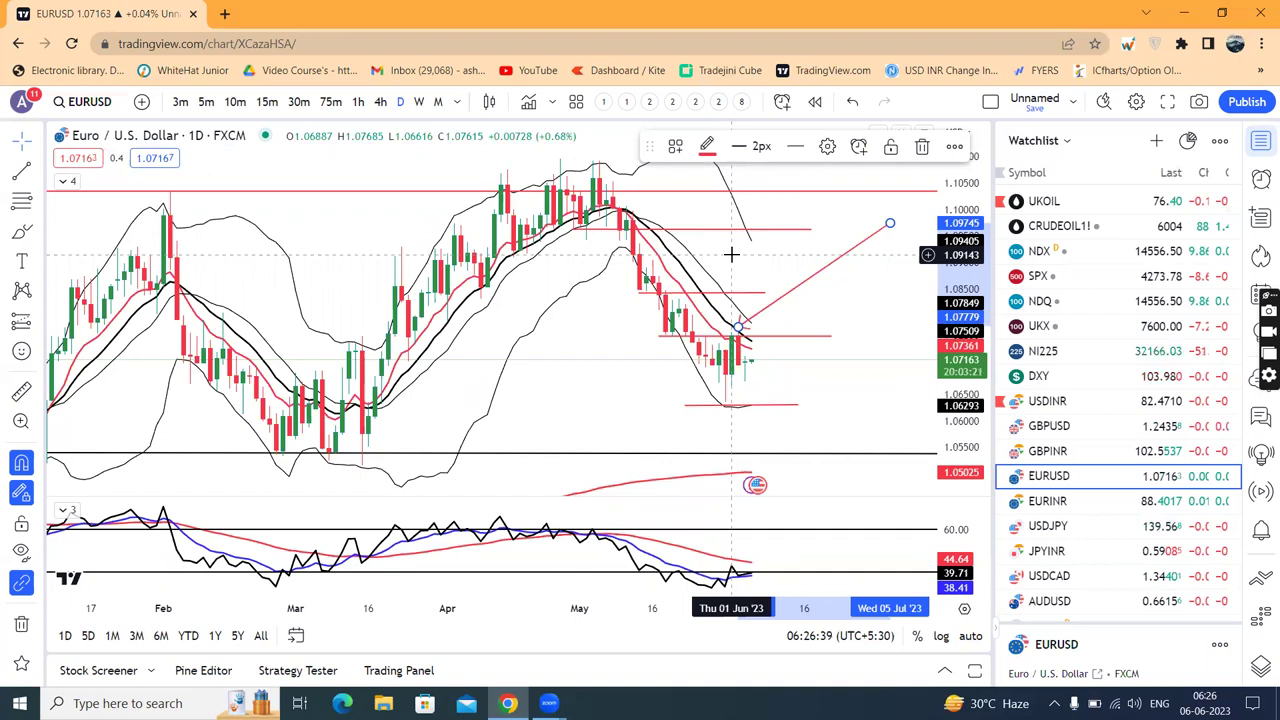
left_click(799, 371)
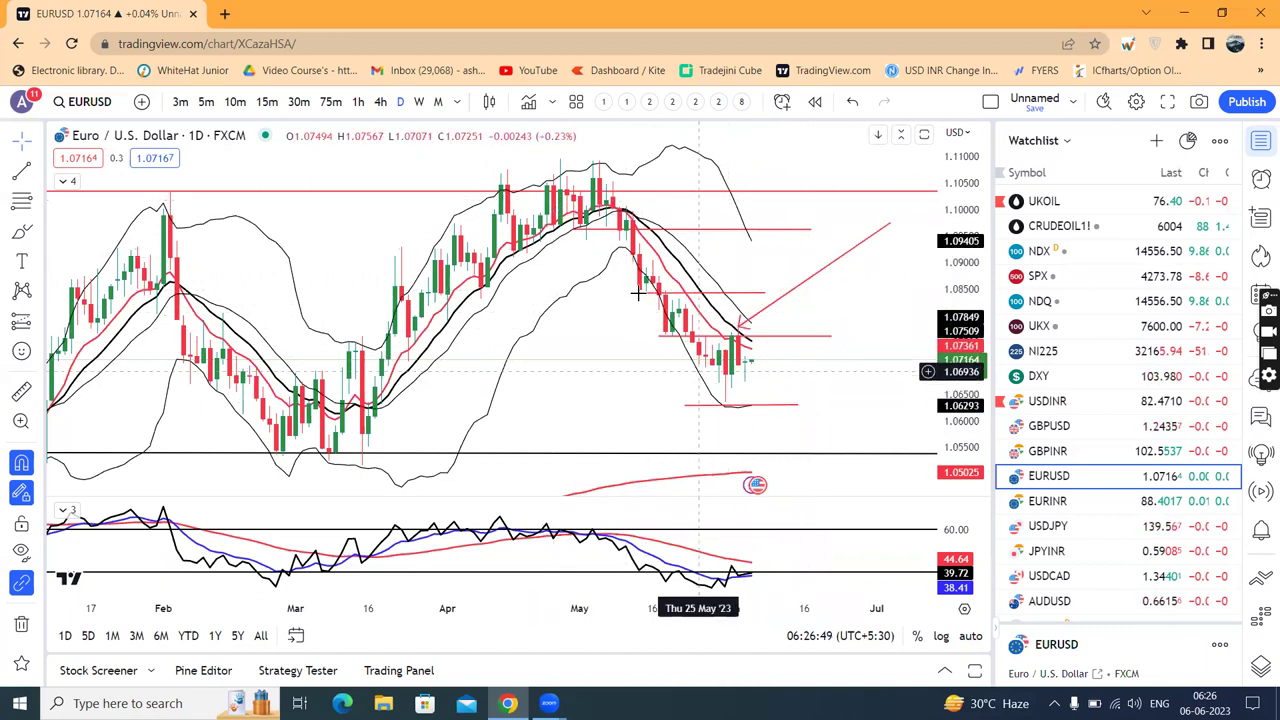
left_click(1062, 502)
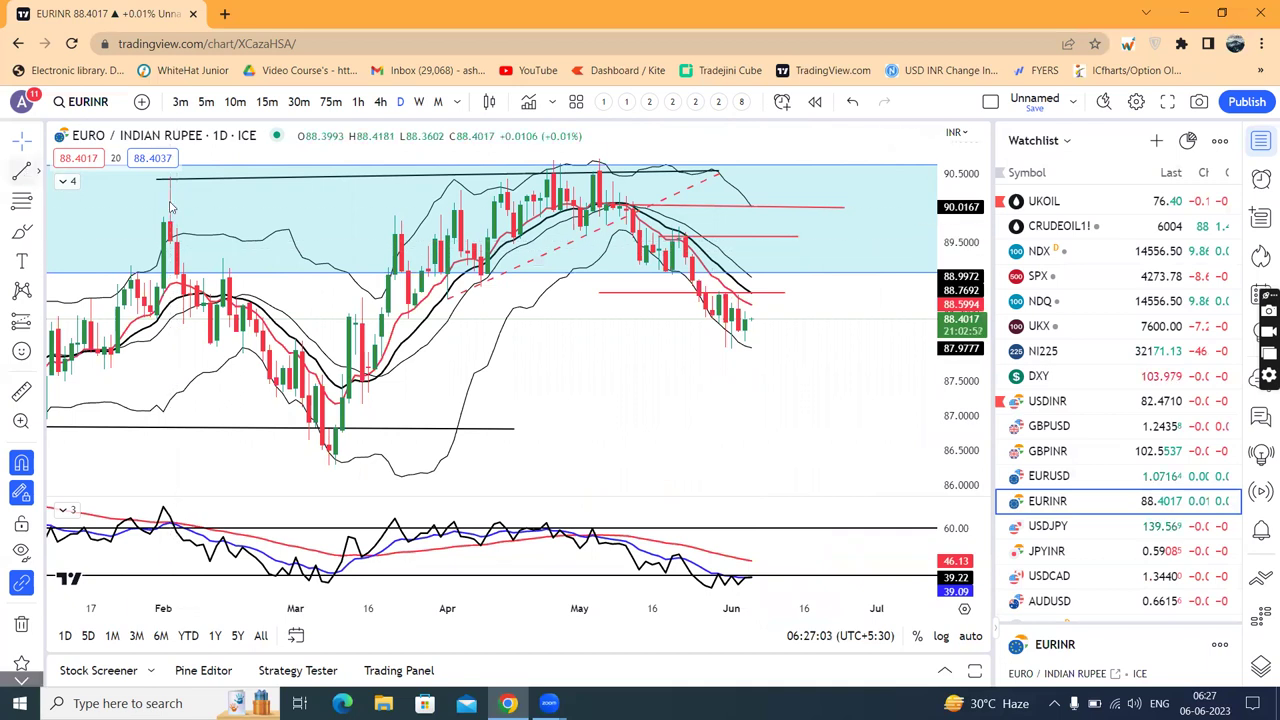
Step: Draw a pink downward trend line on the EURINR chart
left_click(38, 170)
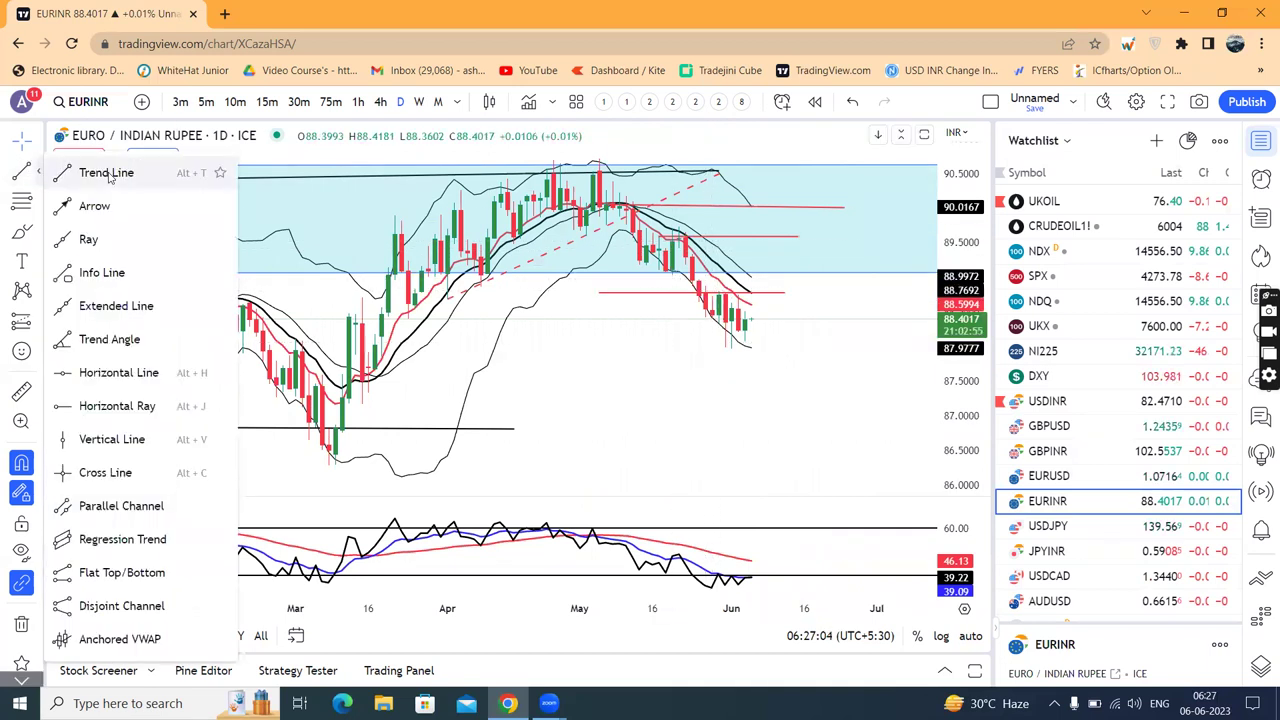
left_click(693, 280)
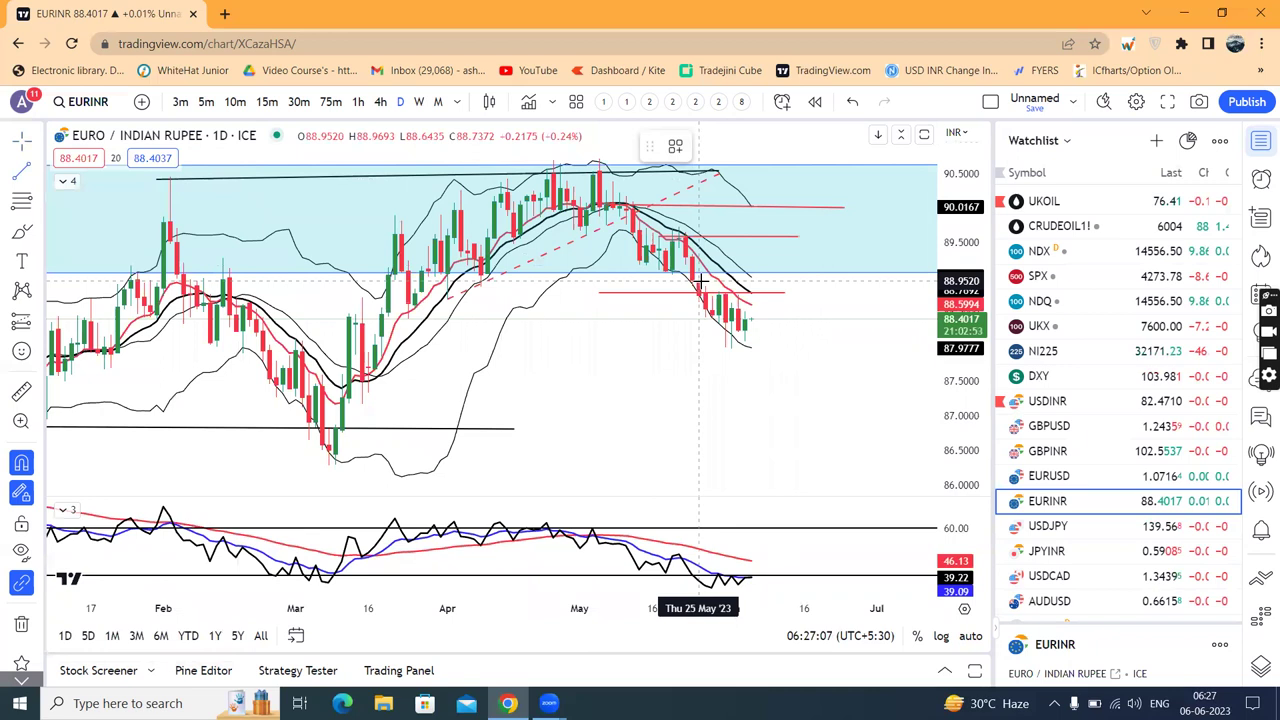
left_click(723, 291)
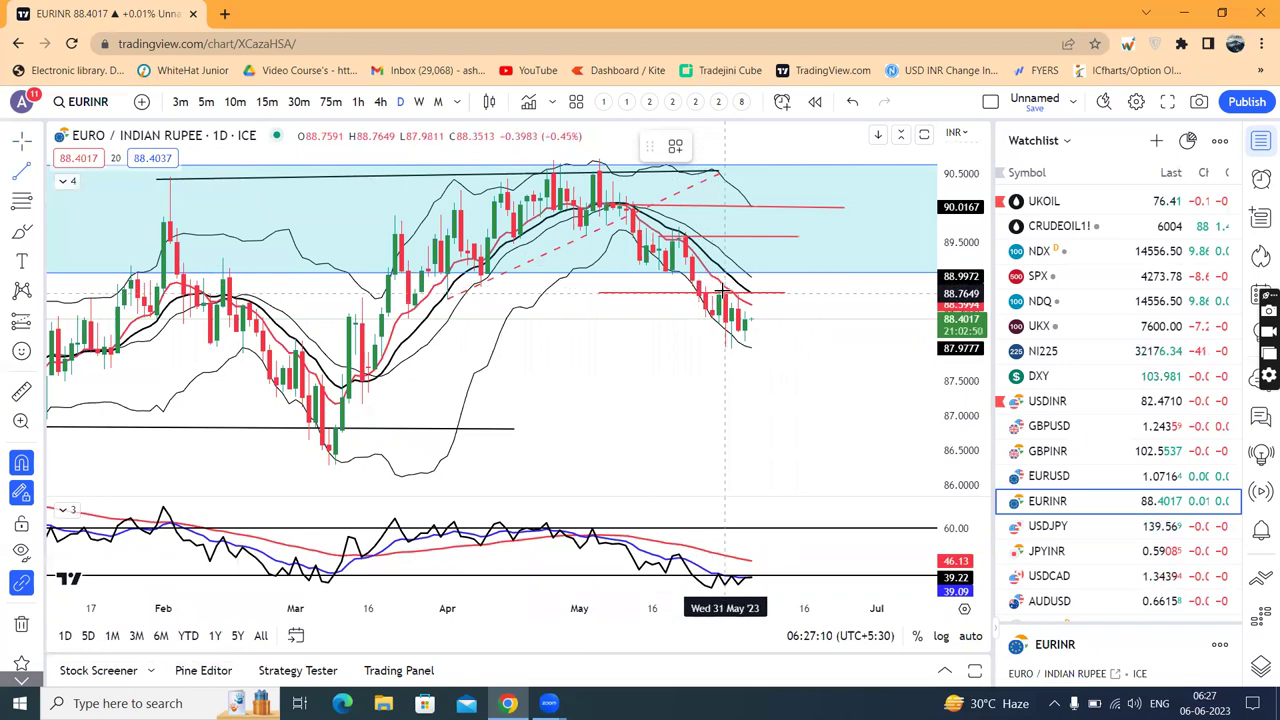
left_click(797, 355)
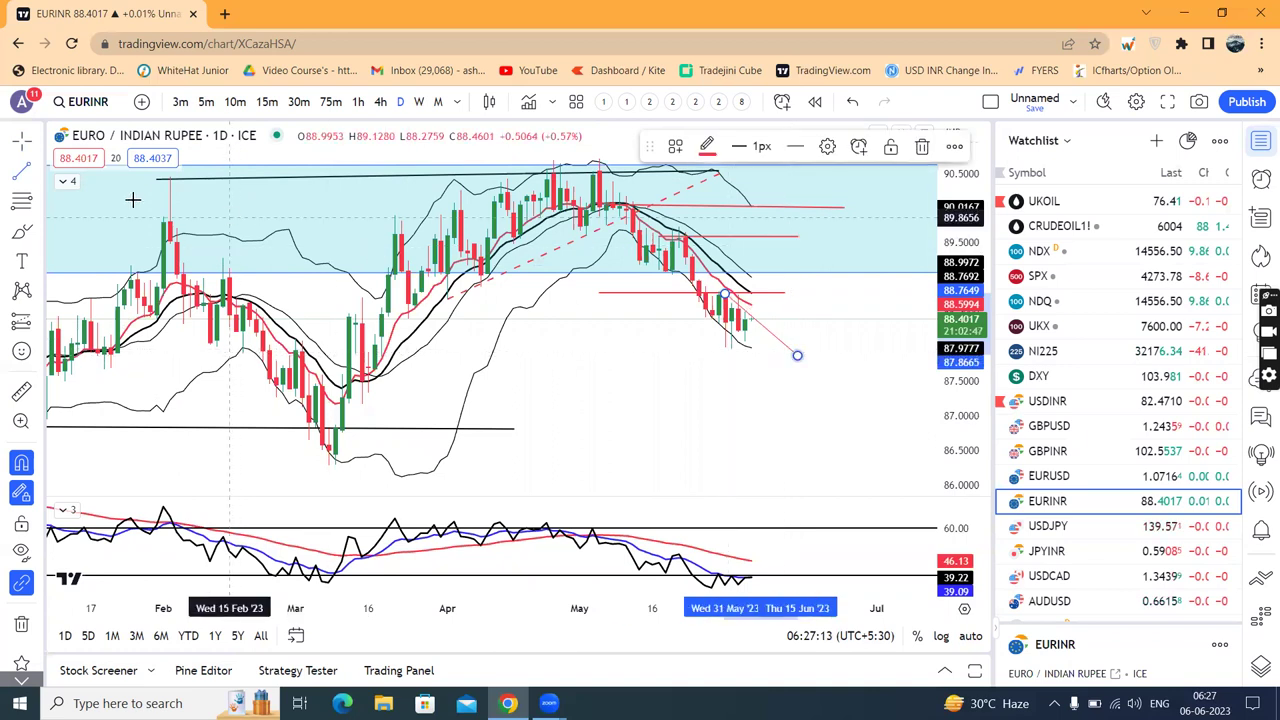
left_click(855, 310)
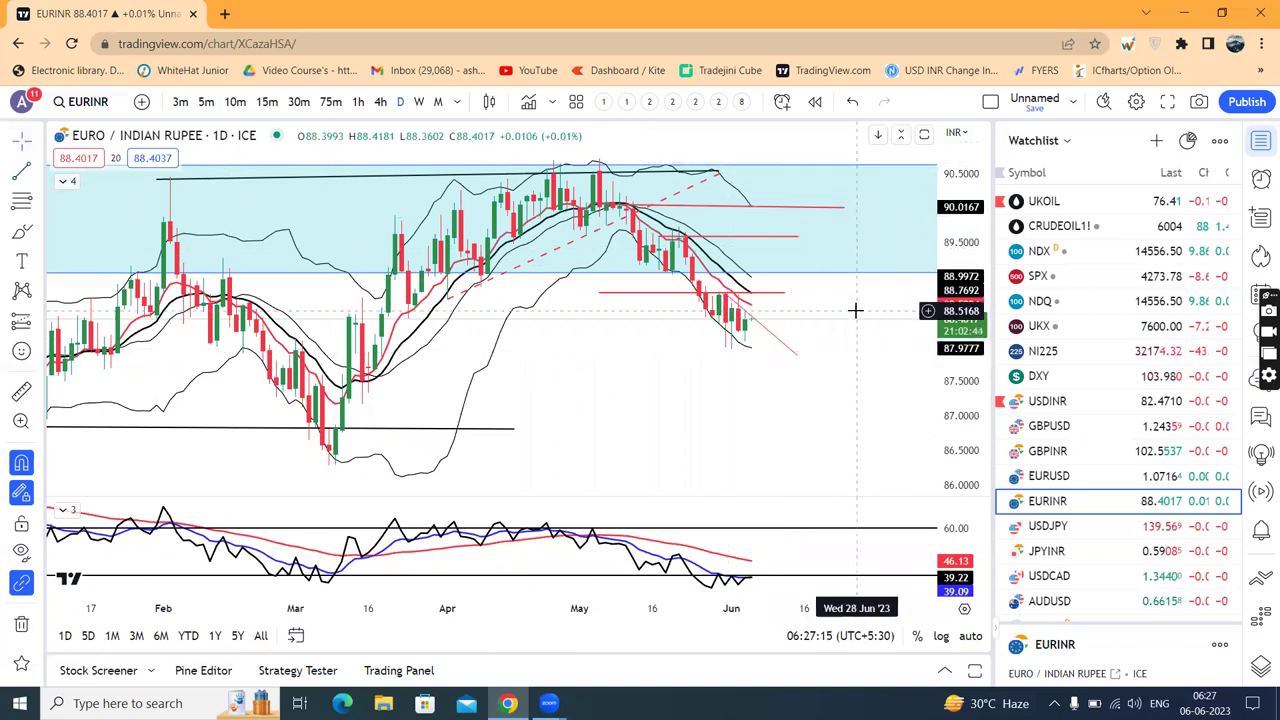
Step: Delete the pink trend line and fix the red line's right endpoint
left_click(791, 349)
left_click(827, 146)
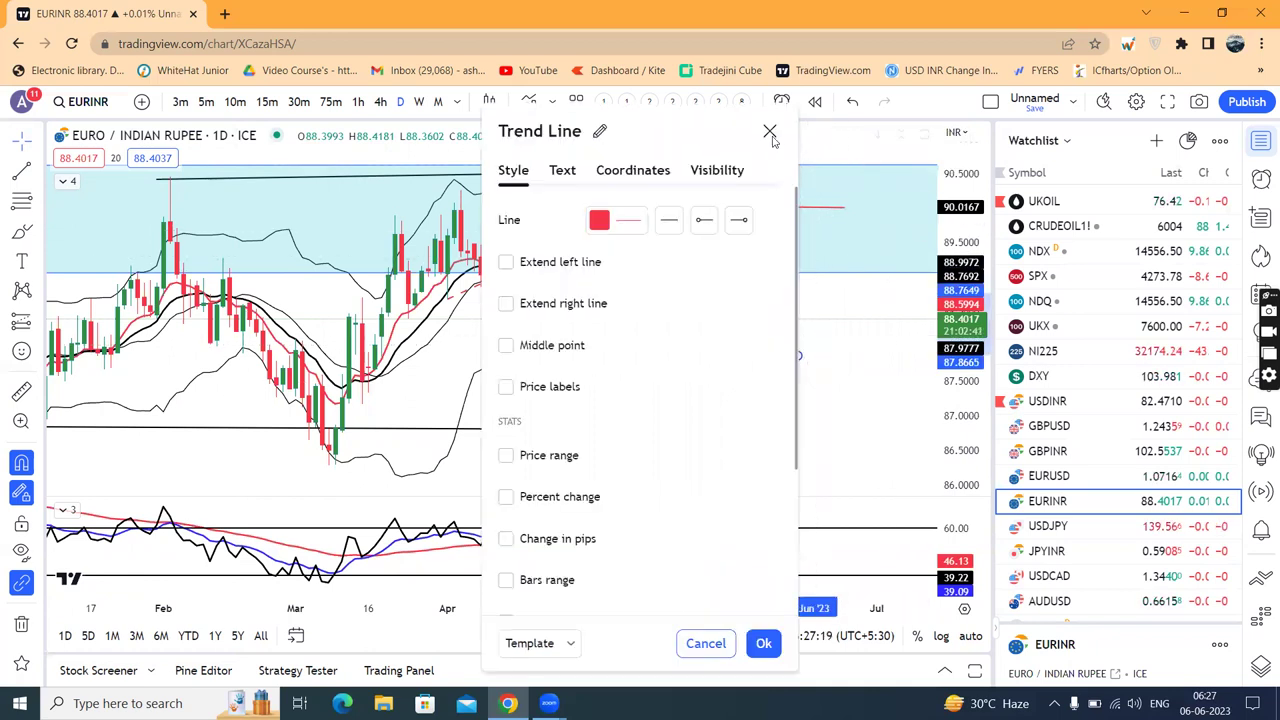
left_click(767, 129)
left_click(922, 147)
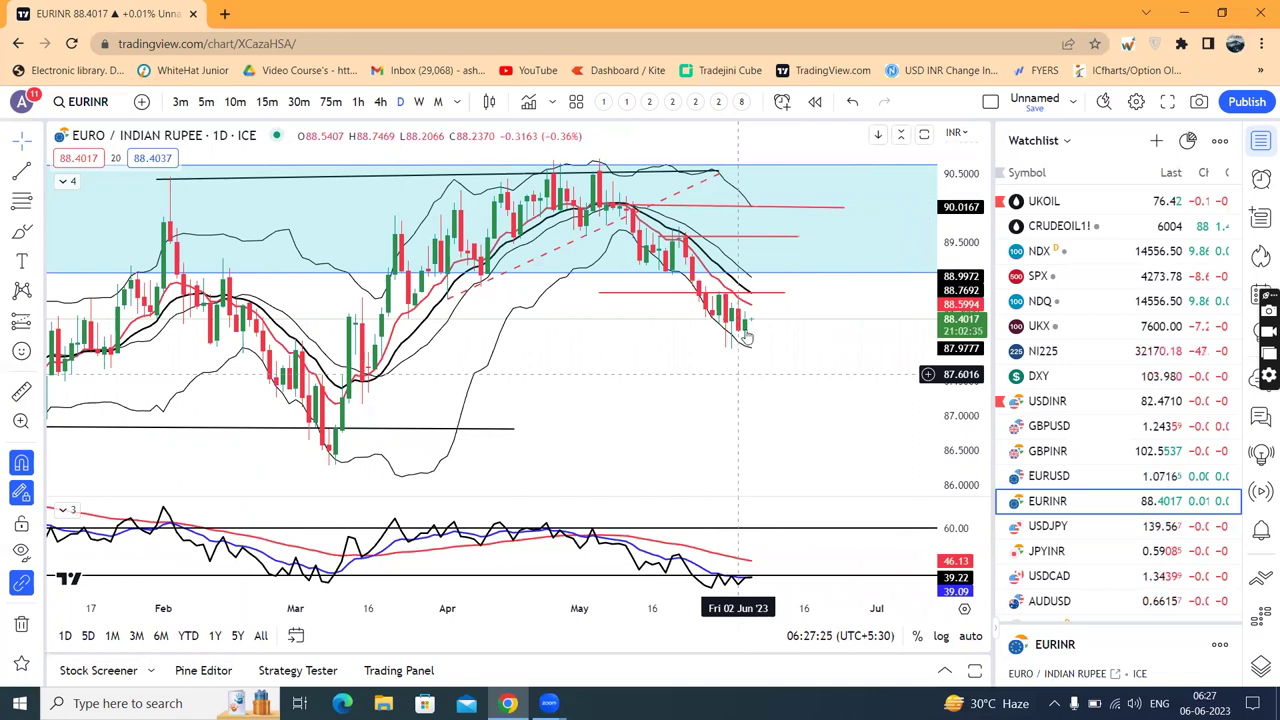
left_click(783, 293)
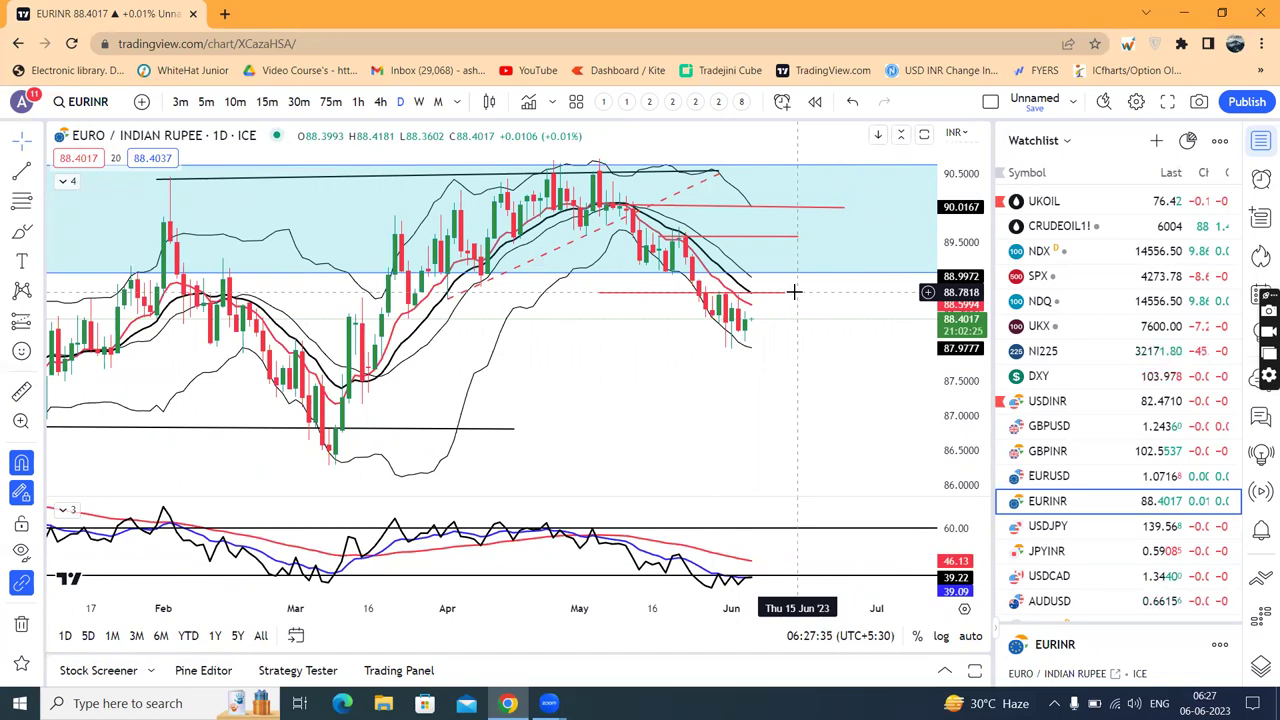
mouse_move(823, 403)
left_mouse_down()
mouse_move(820, 417)
mouse_move(806, 409)
left_mouse_up()
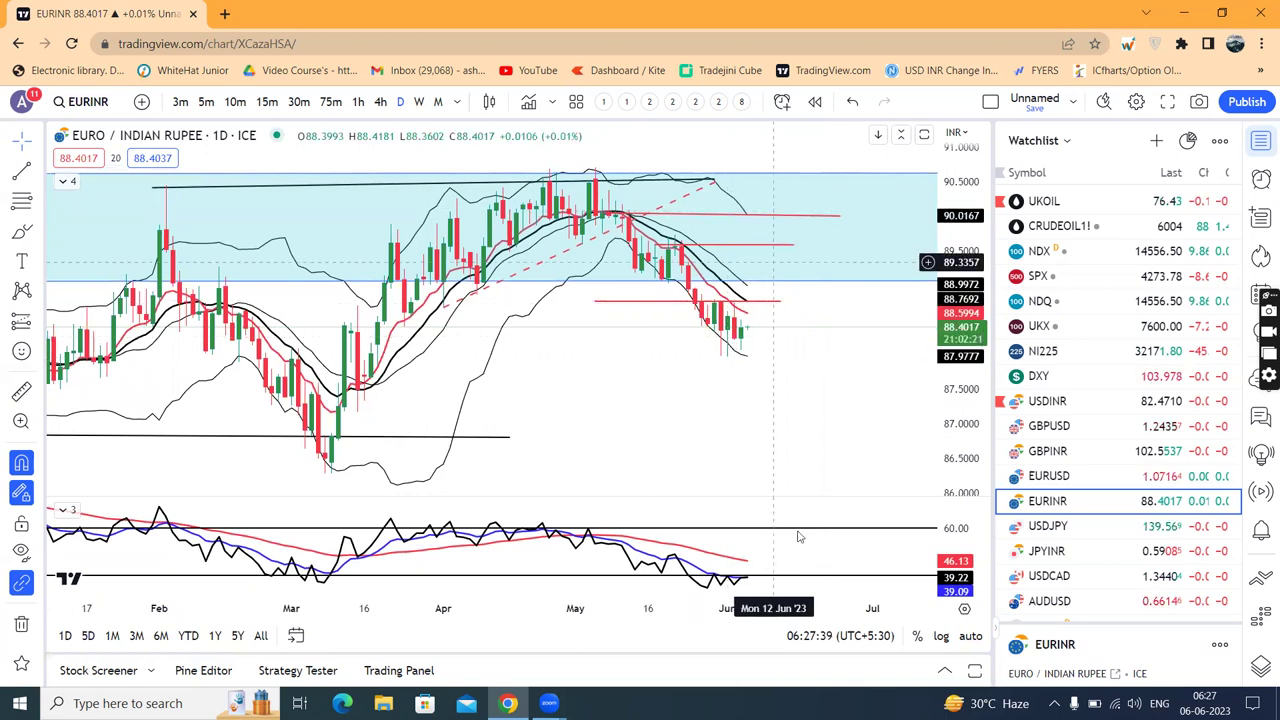
Step: Switch to USDJPY and zoom in on the recent candles
left_click(1086, 521)
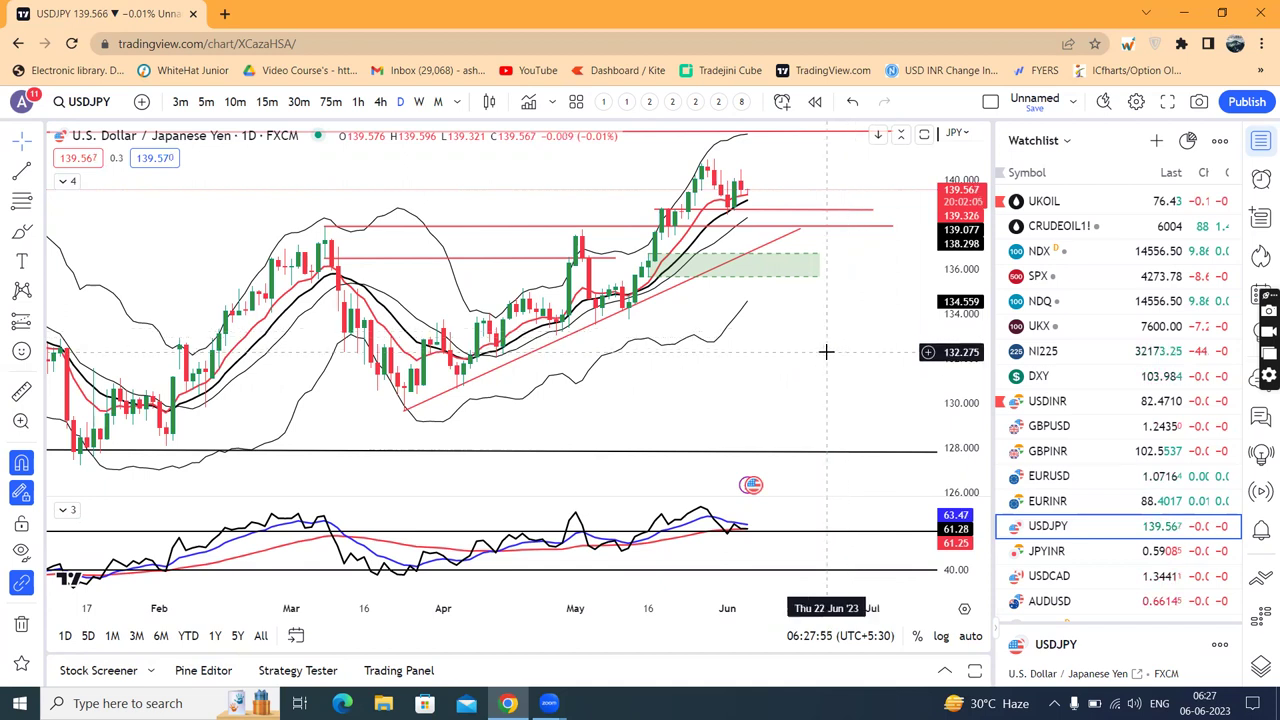
scroll(826, 351, "up", 1)
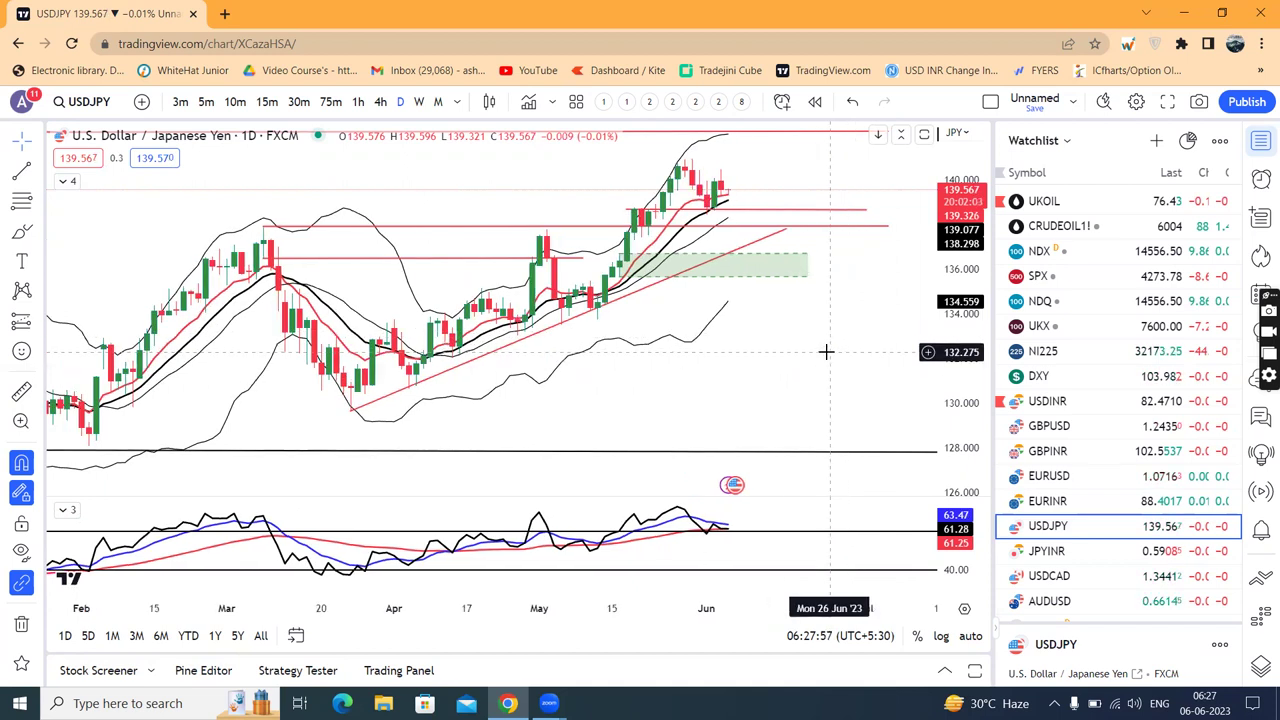
scroll(826, 351, "up", 1)
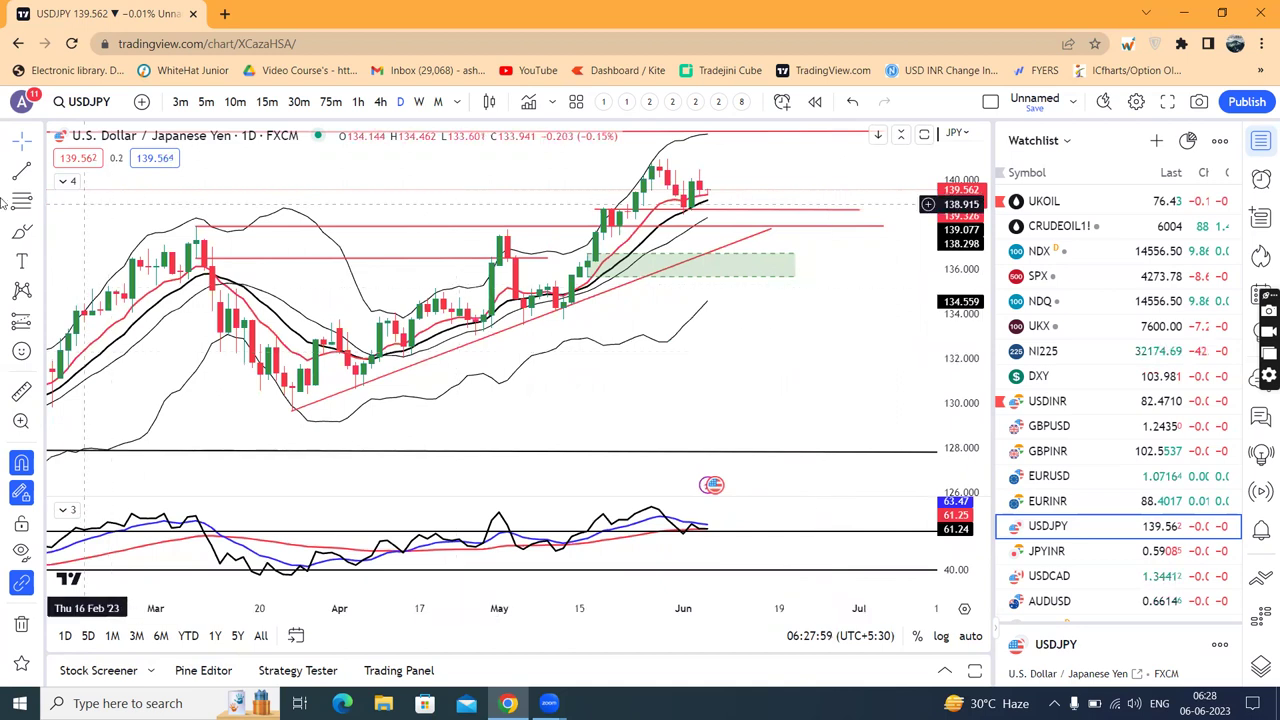
Step: Circle the latest candles with the Brush tool, then erase the circle
left_click(21, 232)
mouse_move(726, 183)
left_mouse_down()
mouse_move(688, 180)
mouse_move(701, 214)
mouse_move(717, 180)
left_mouse_up()
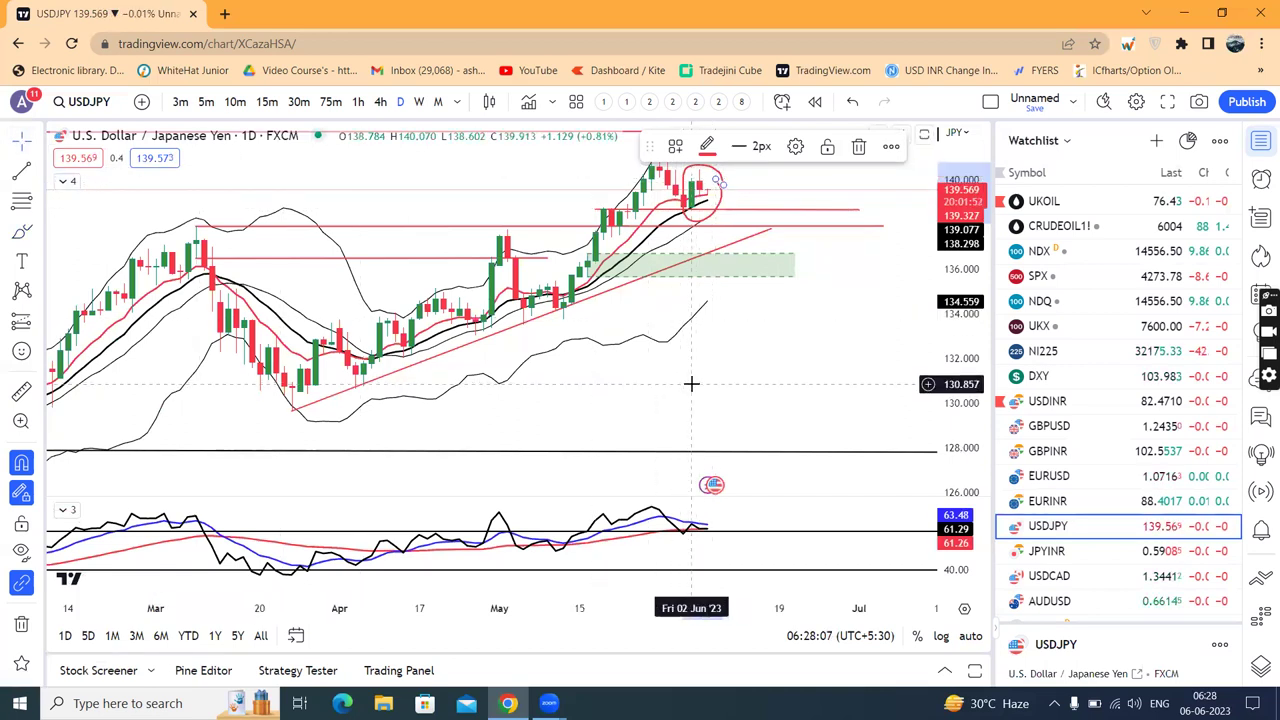
left_click(858, 146)
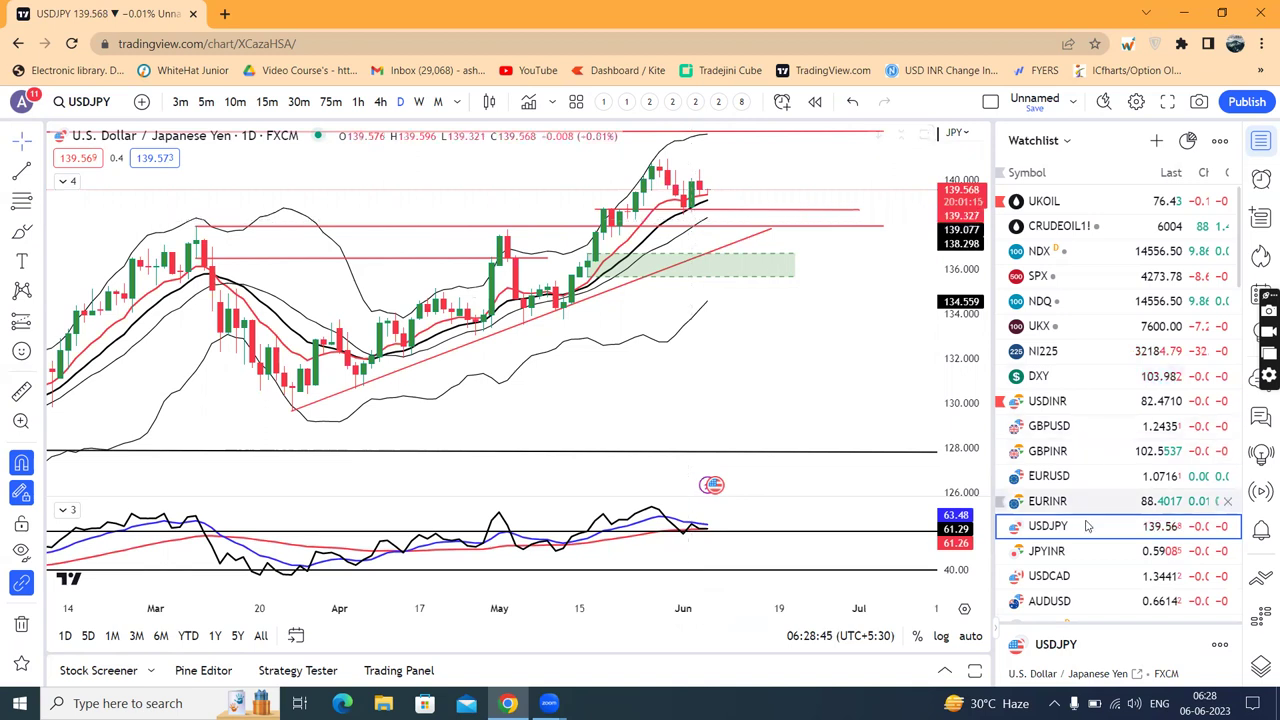
Step: Switch to JPYINR and slope its red line down across the falling candles
left_click(1072, 551)
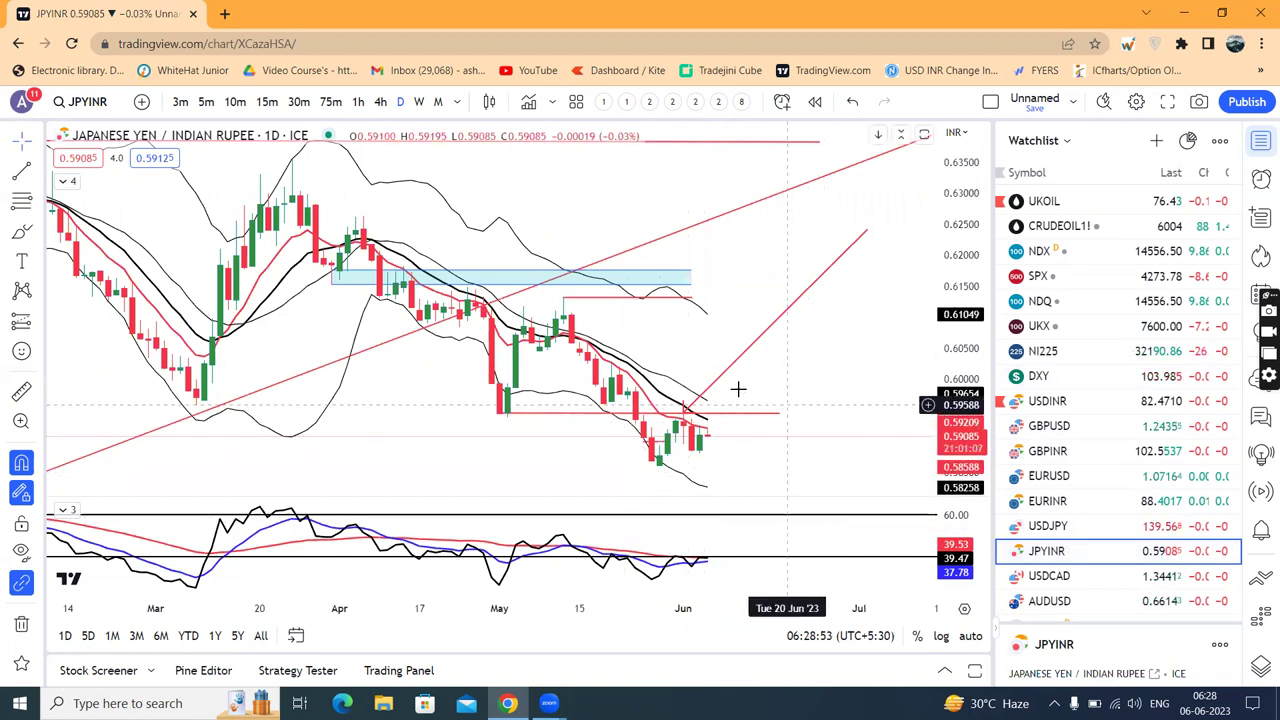
left_click_drag(692, 300, 763, 467)
left_click(604, 201)
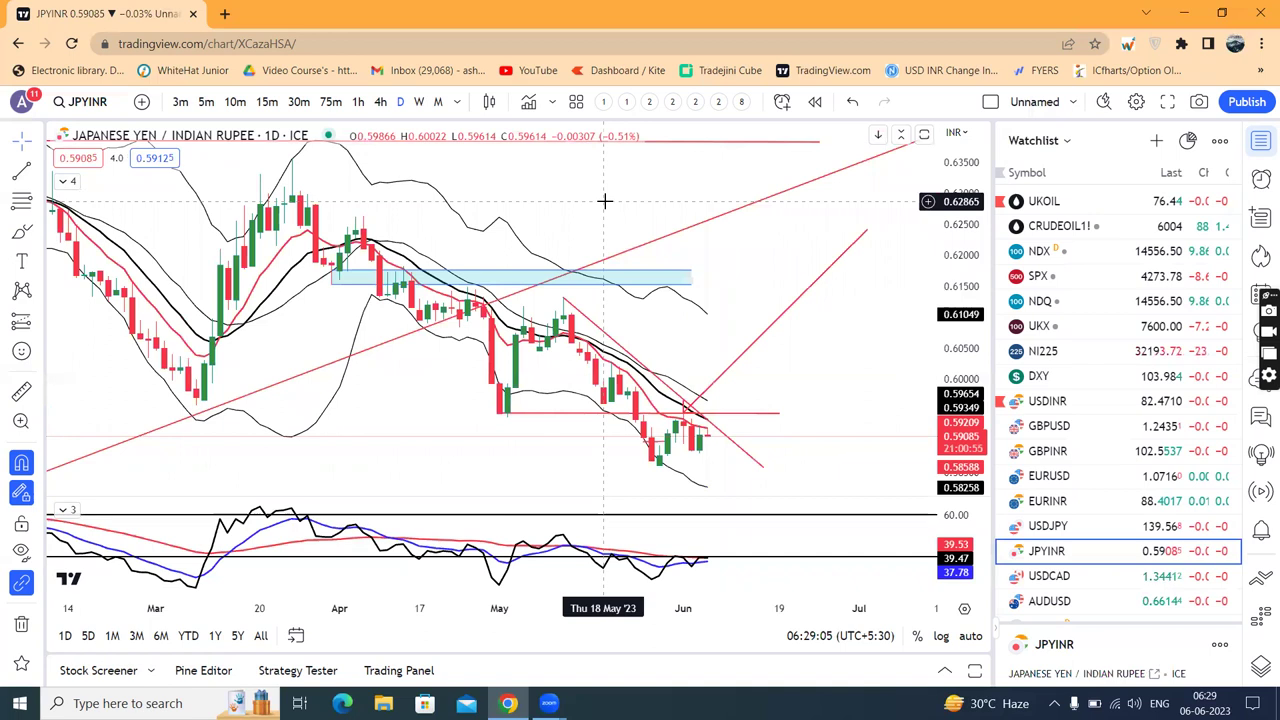
Step: Check JPYINR's red support line and blue zone, then switch to USDCAD
left_click(764, 413)
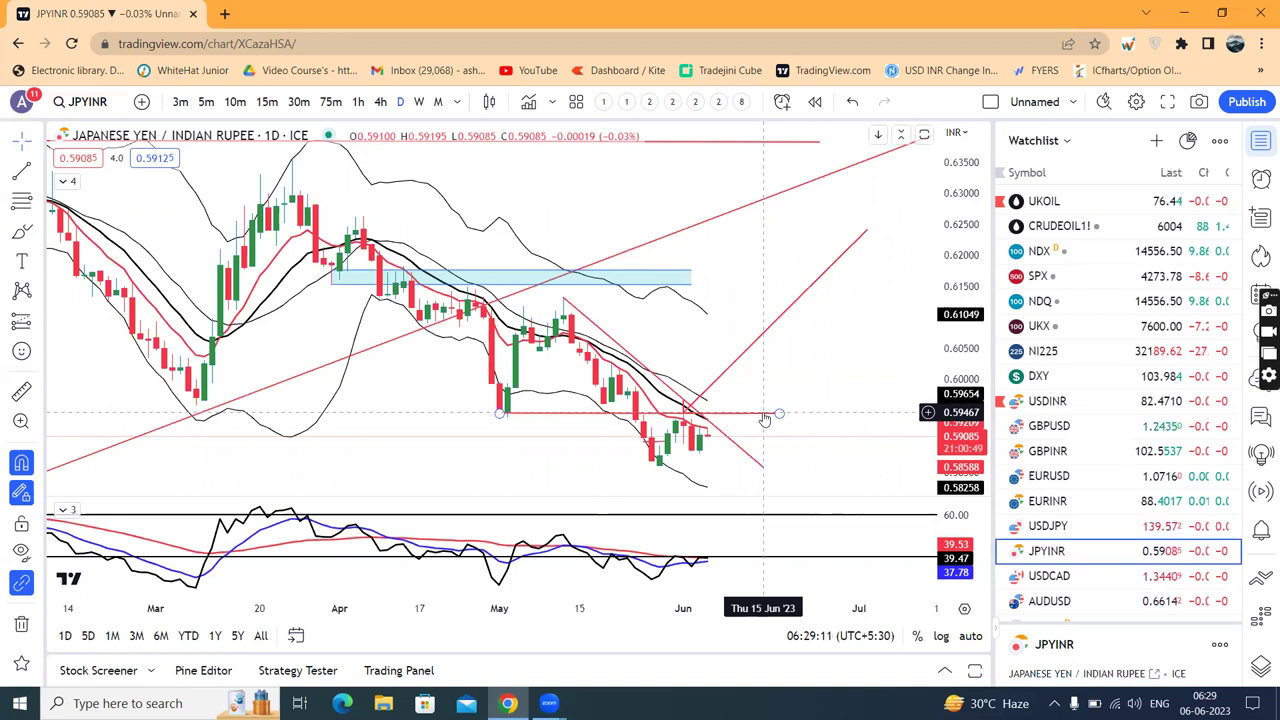
left_click(513, 286)
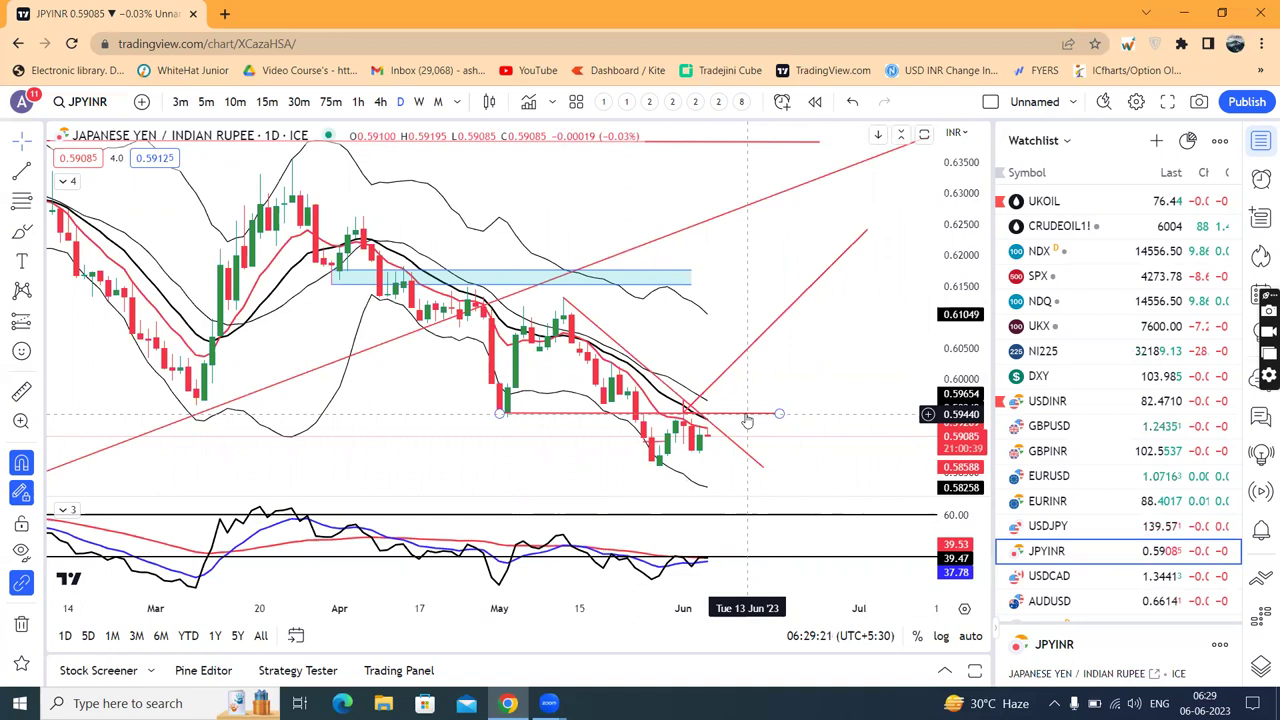
left_click(1089, 575)
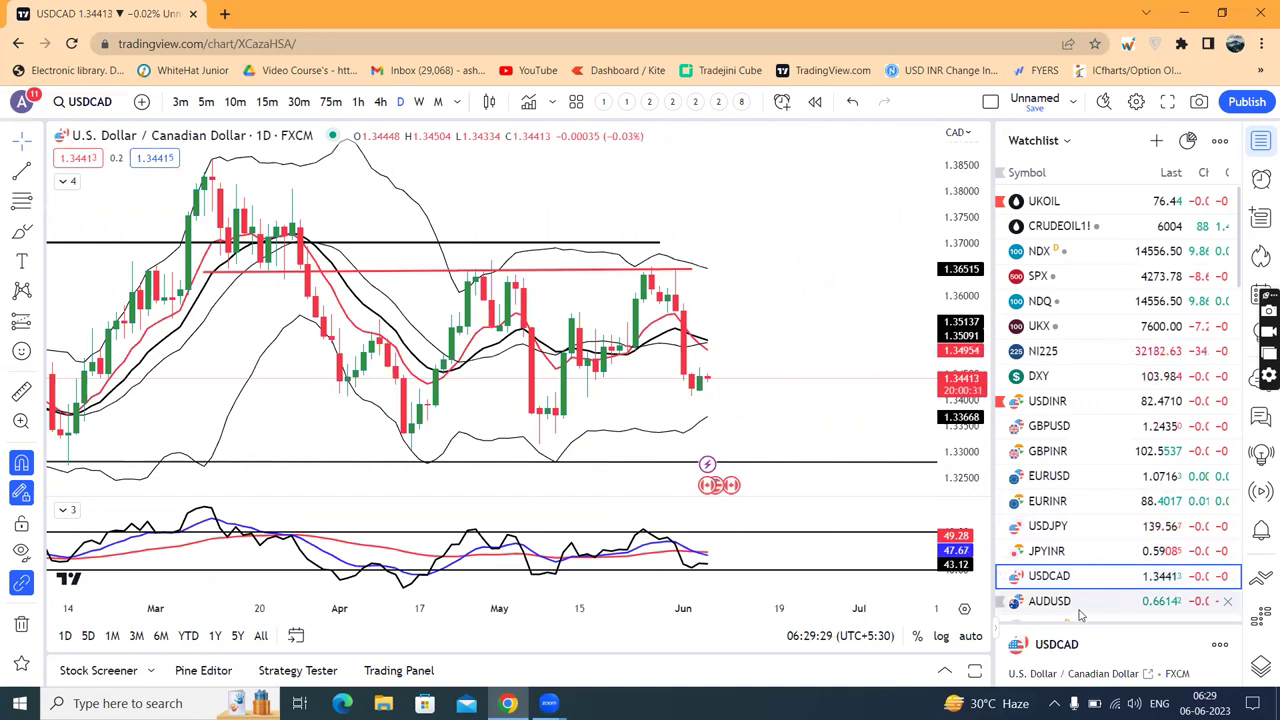
Step: Switch to AUDUSD and stretch the cyan range box out to 29 Jun
left_click(1083, 605)
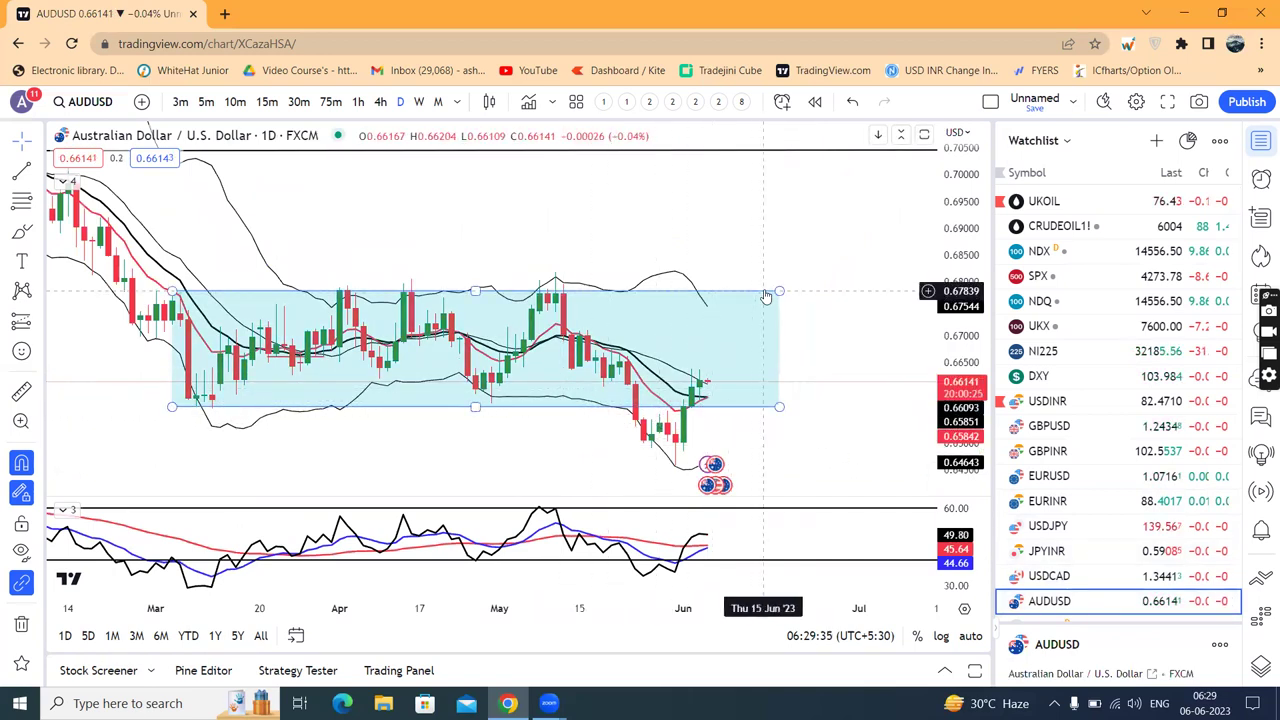
left_click_drag(779, 290, 846, 292)
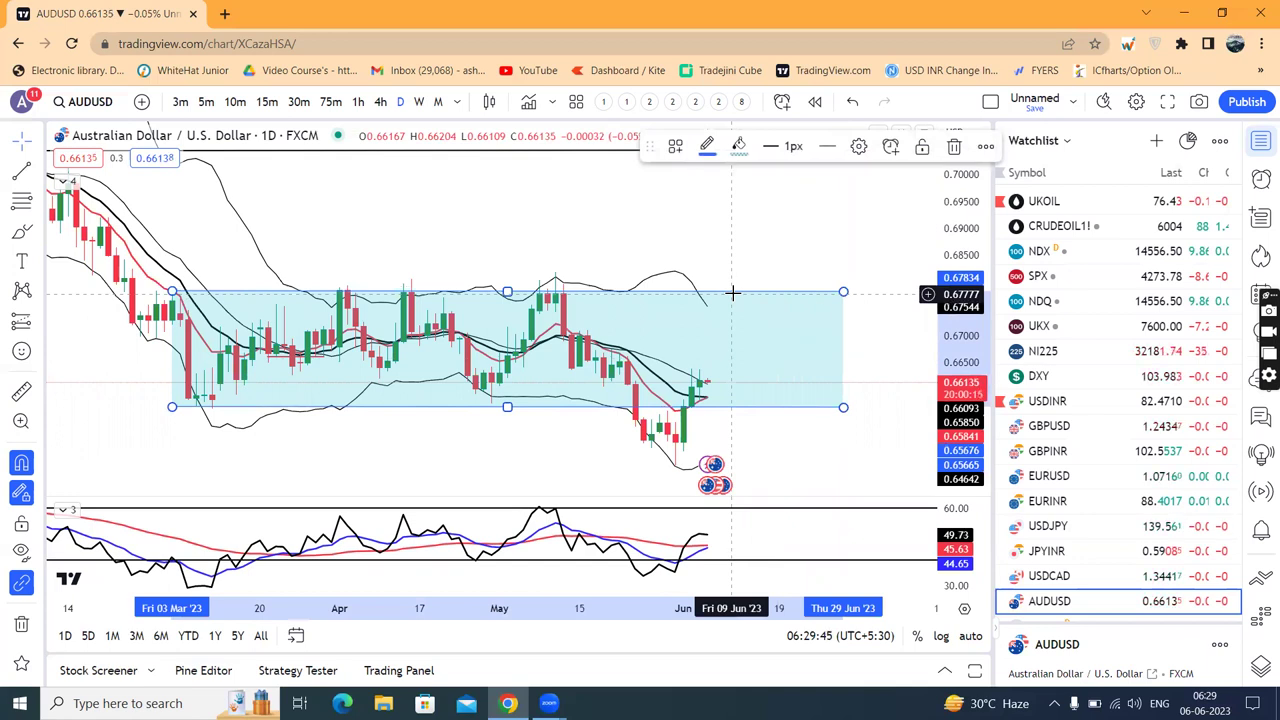
scroll(1080, 547, "down", 1)
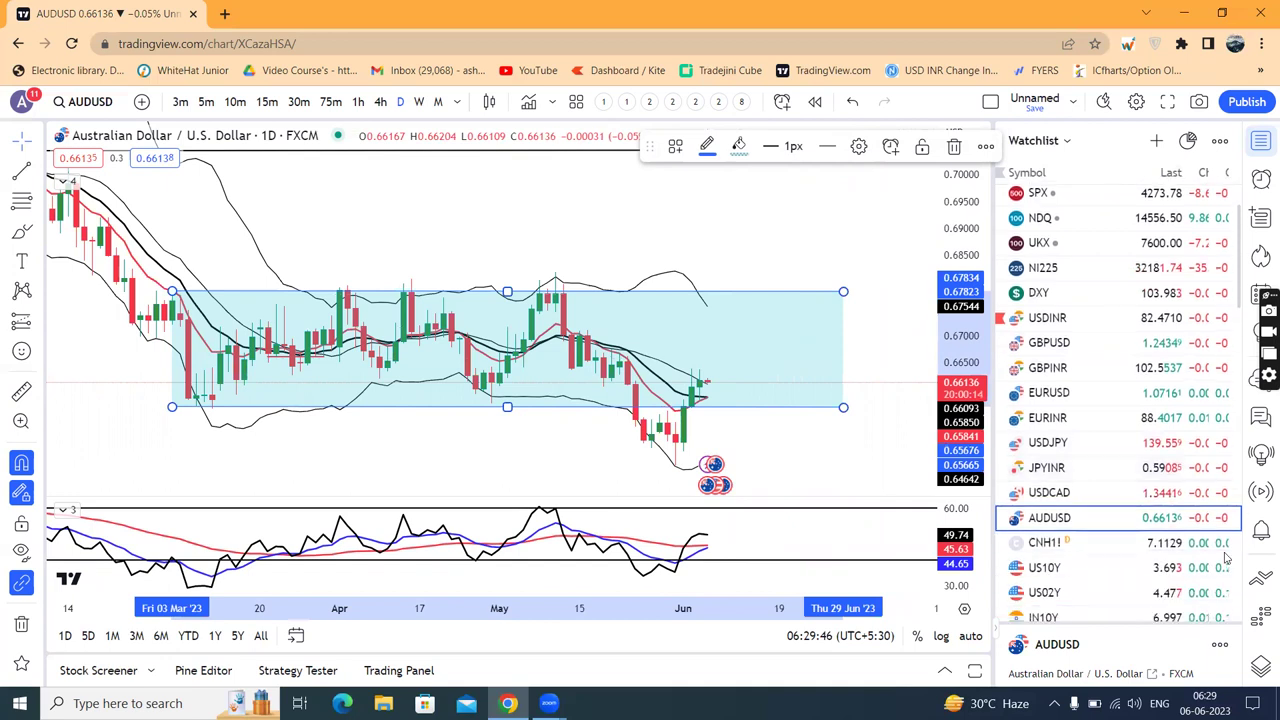
Step: Rescale the CNH1! futures chart to show 7.20–6.75, then switch to US10Y
left_click(1080, 547)
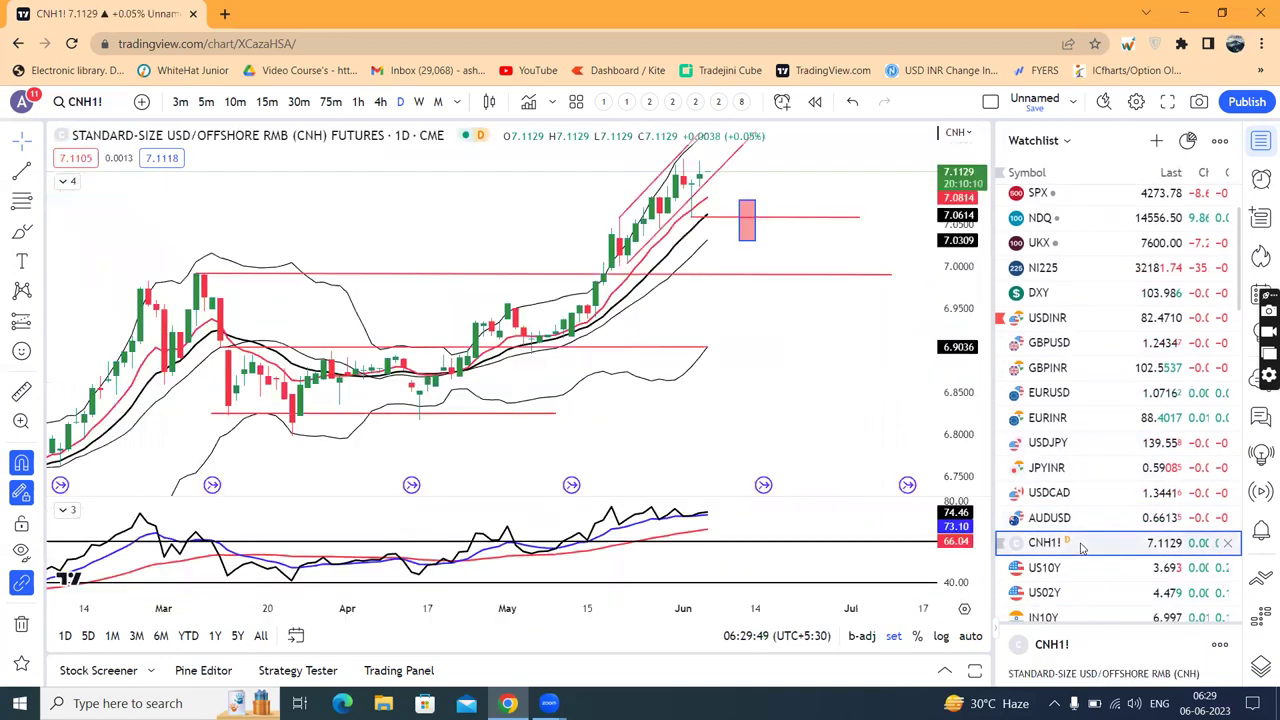
left_click_drag(811, 360, 800, 401)
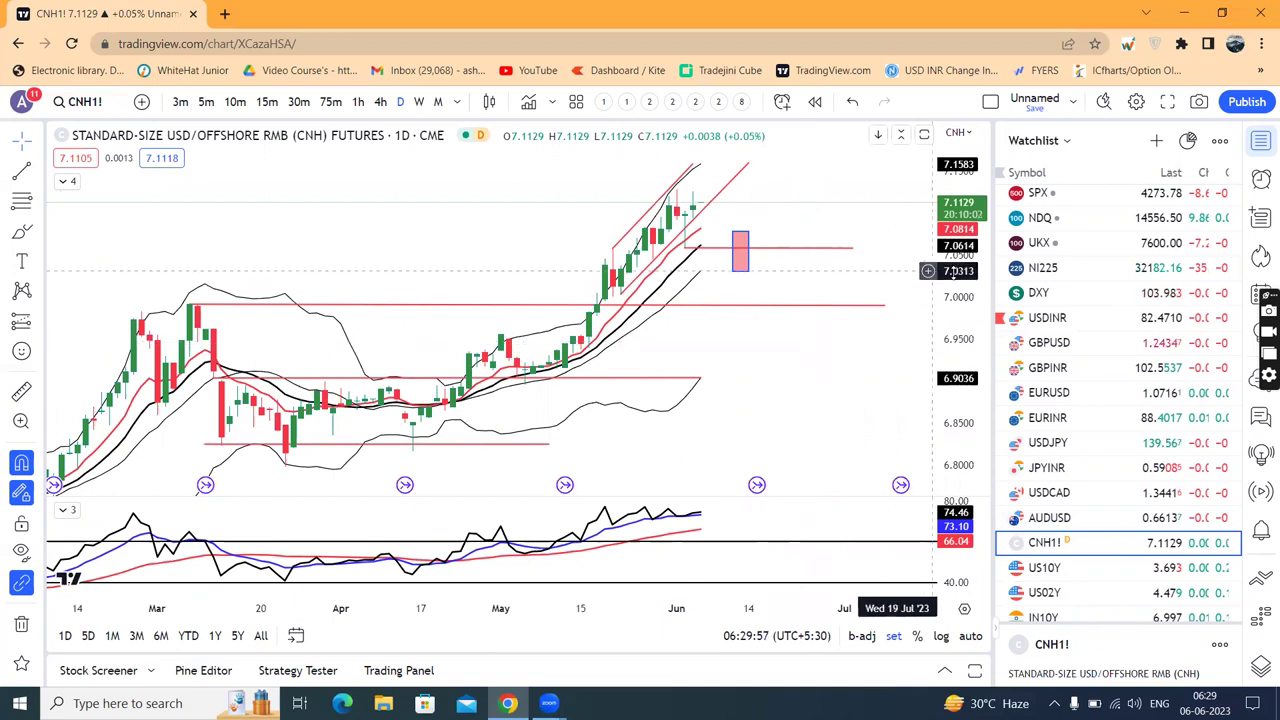
left_click_drag(955, 285, 878, 343)
left_click_drag(791, 369, 757, 423)
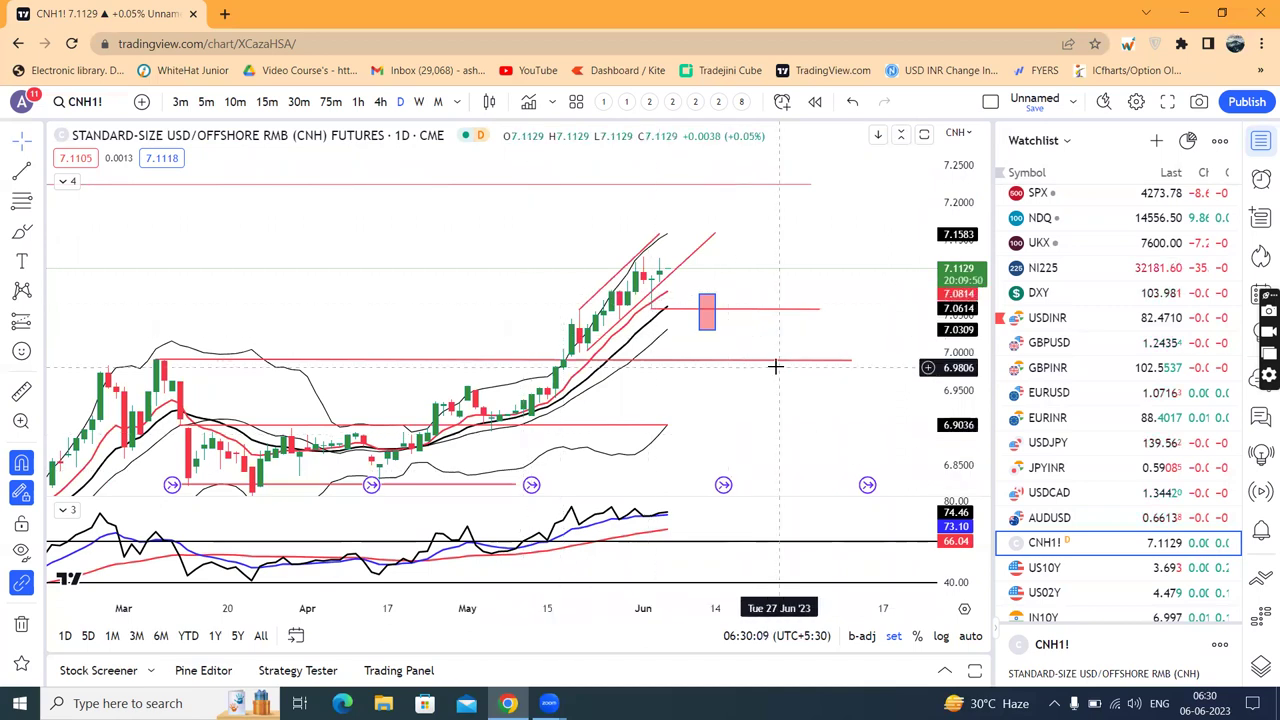
left_click(1035, 578)
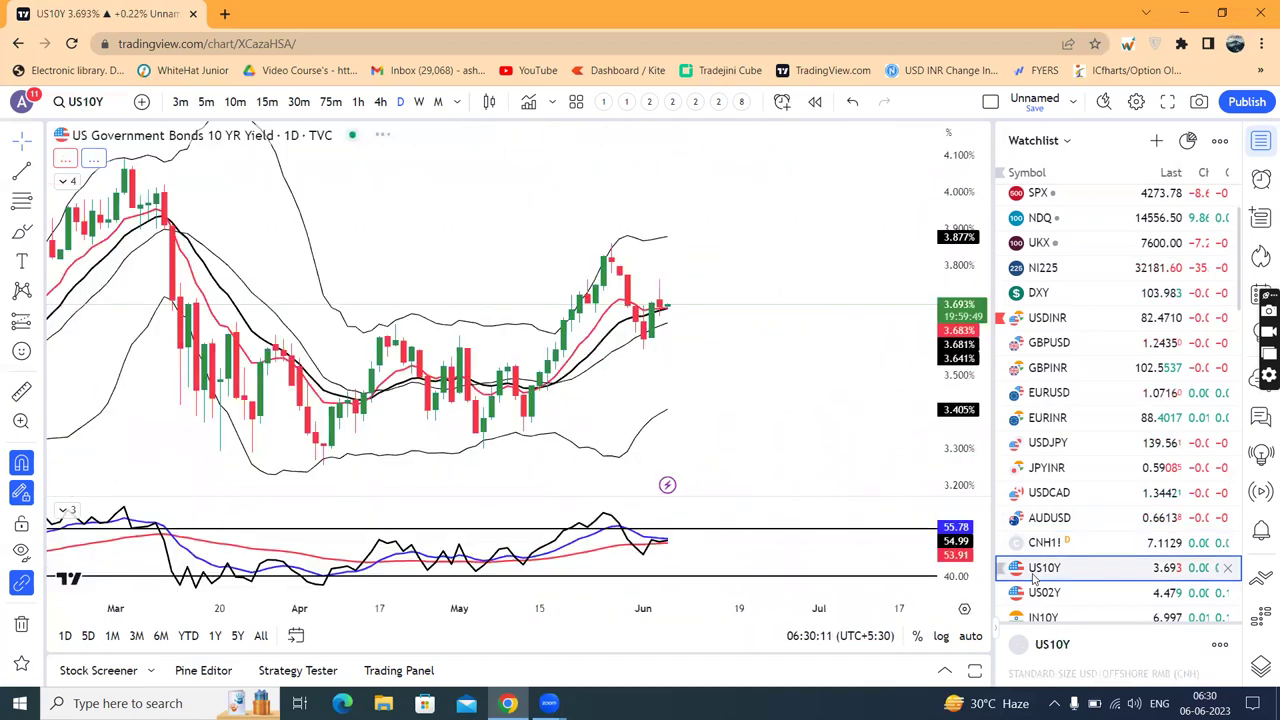